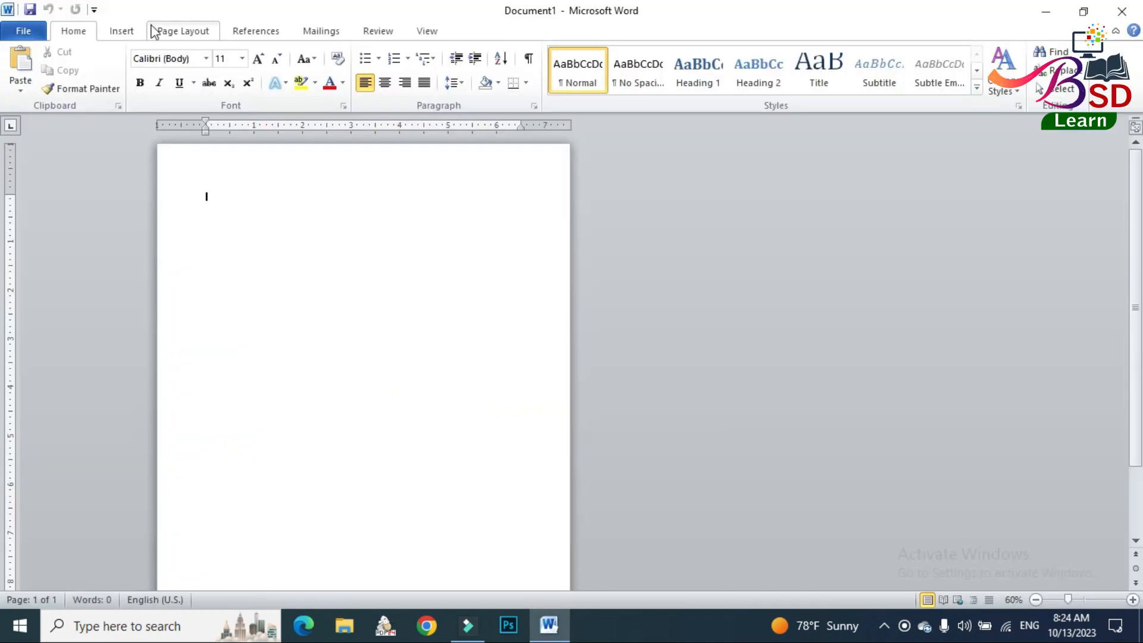
Apply the Narrow margin preset to the blank document.
left_click(181, 37)
left_click(135, 88)
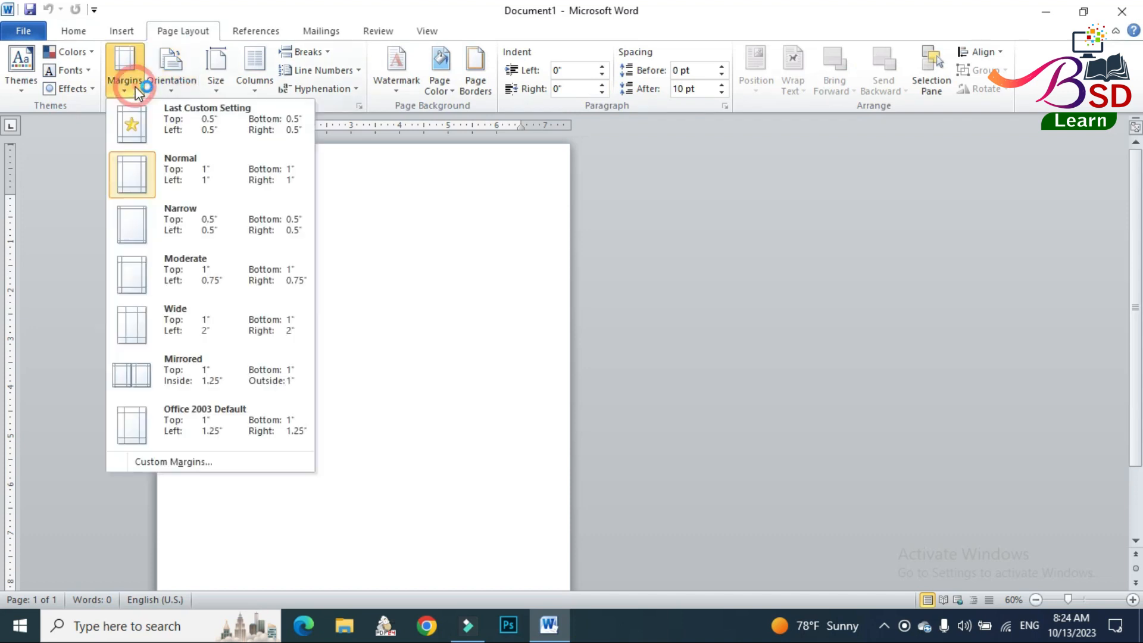
left_click(207, 224)
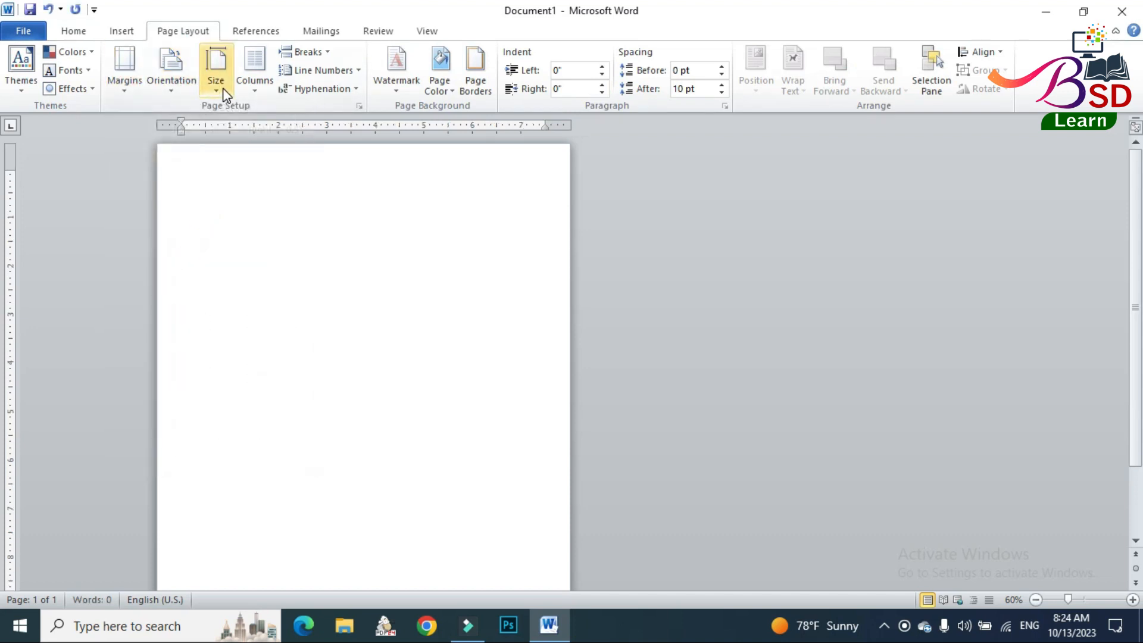
Set a custom paper size of 3.275 in wide by 2.125 in high for the whole document.
left_click(224, 91)
left_click(289, 474)
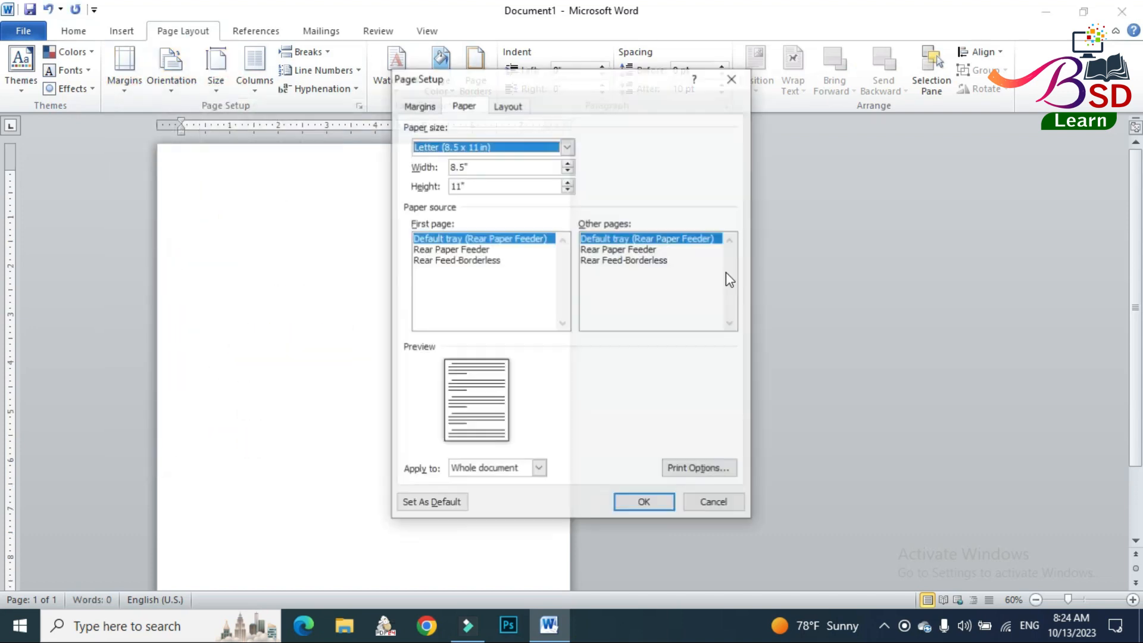
left_click(480, 167)
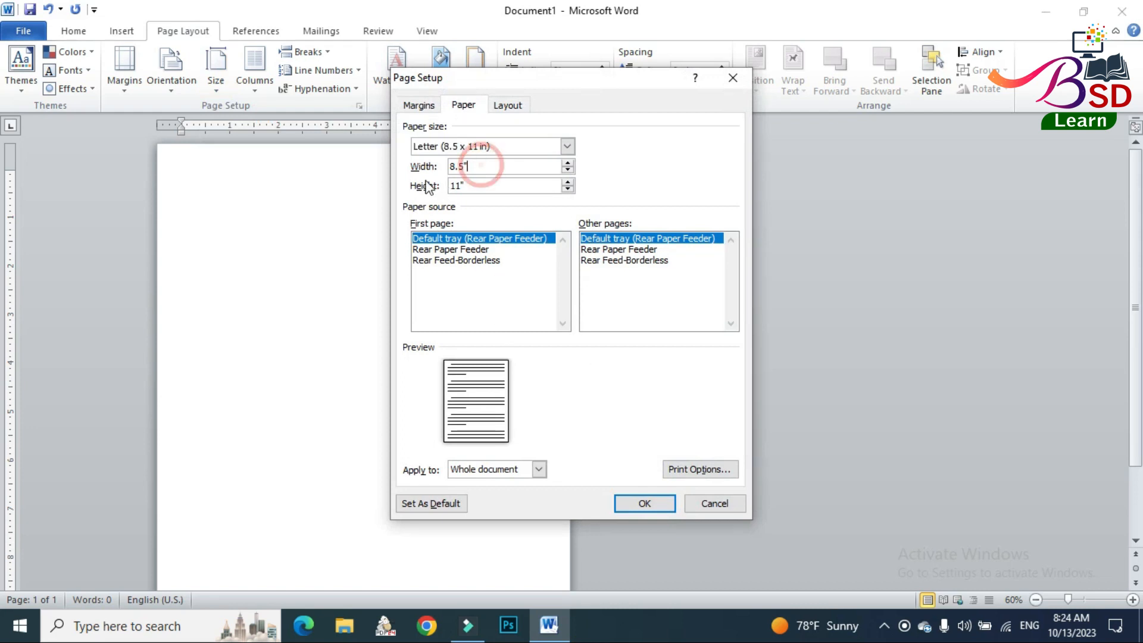
left_click(474, 170)
left_click_drag(474, 169, 441, 167)
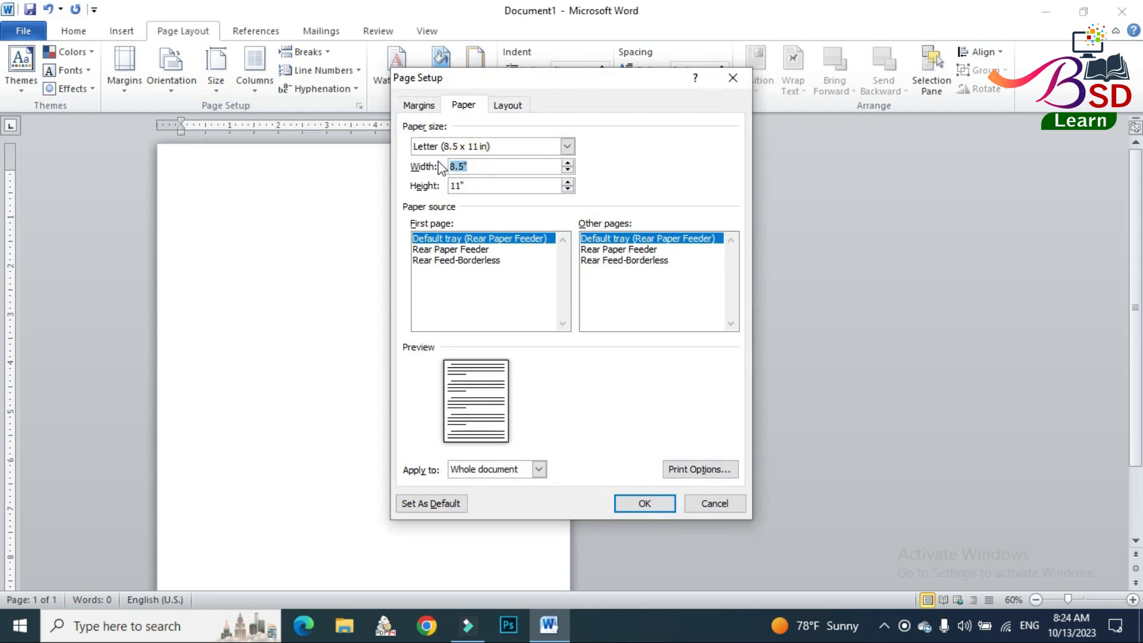
type("3.27")
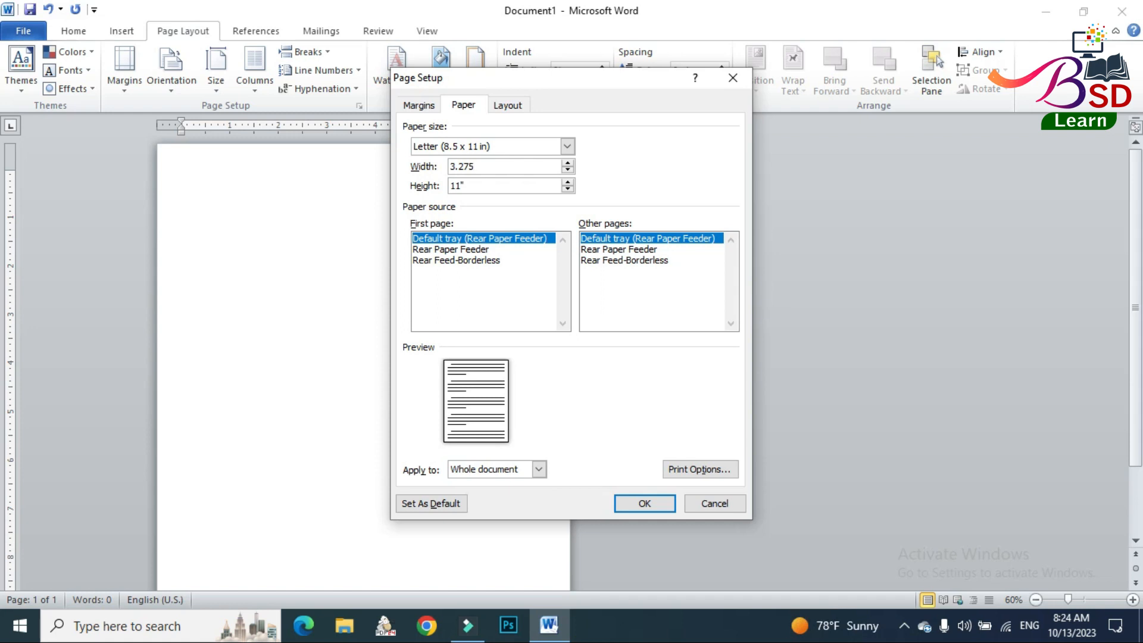
key("Tab")
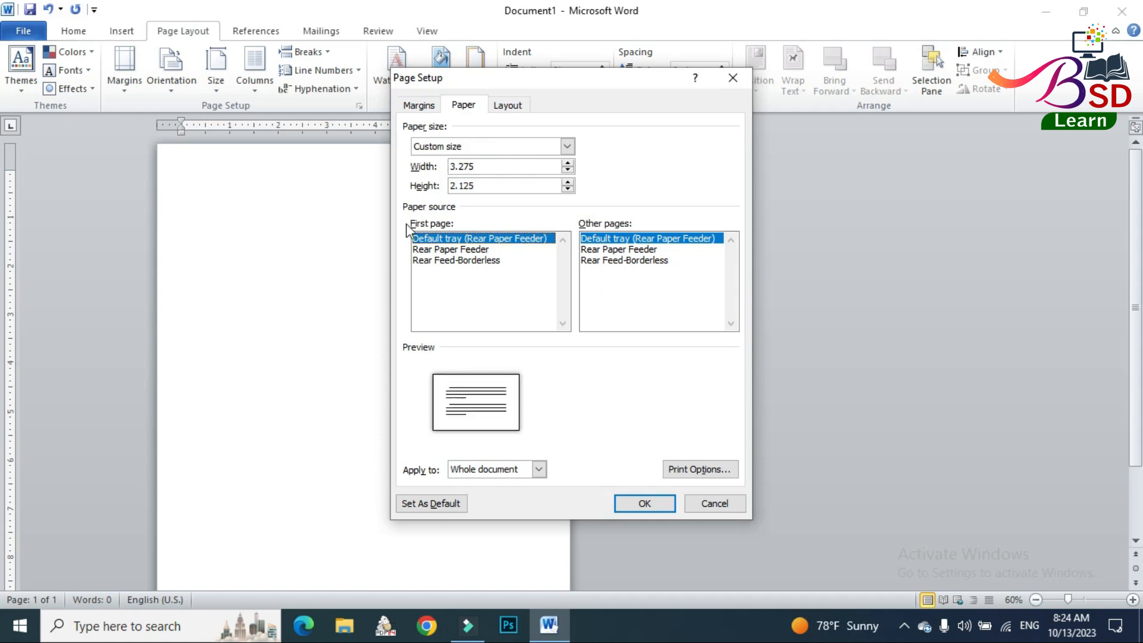
left_click(643, 503)
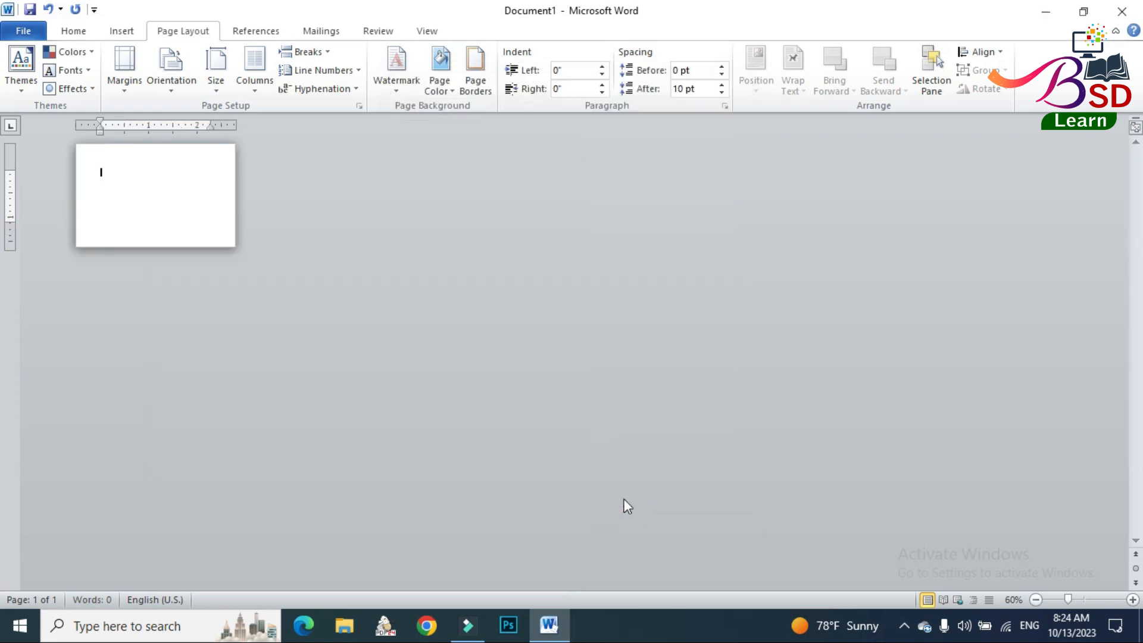
Draw a plain rectangle as a horizontal band spanning the page width, just below the vertical middle.
scroll(606, 391, "up", 5)
scroll(606, 392, "up", 11)
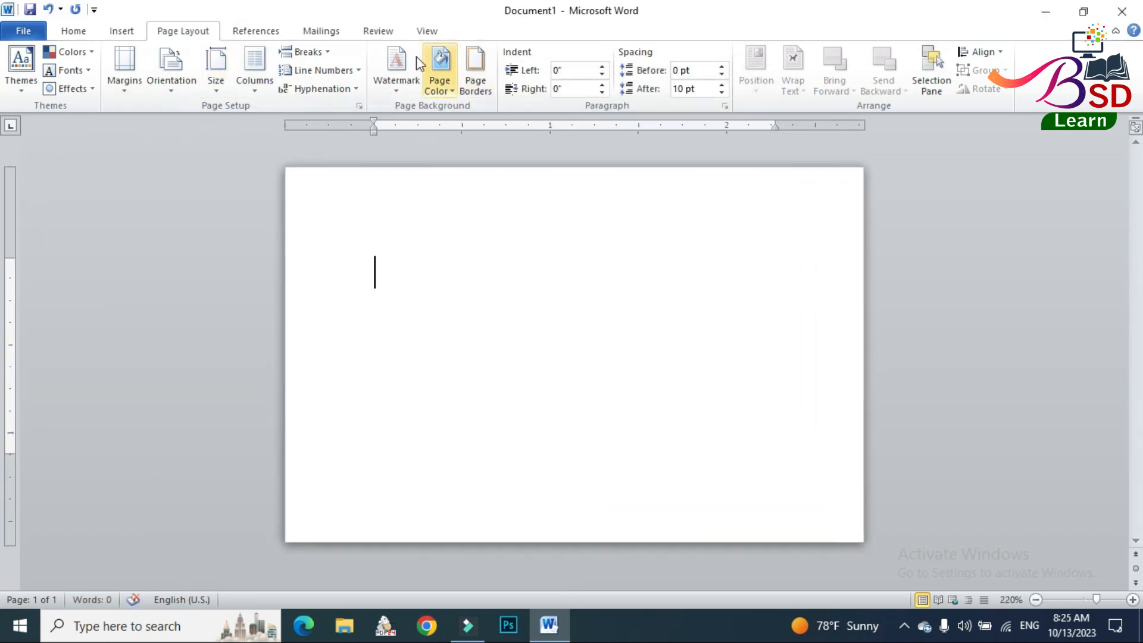
left_click(129, 36)
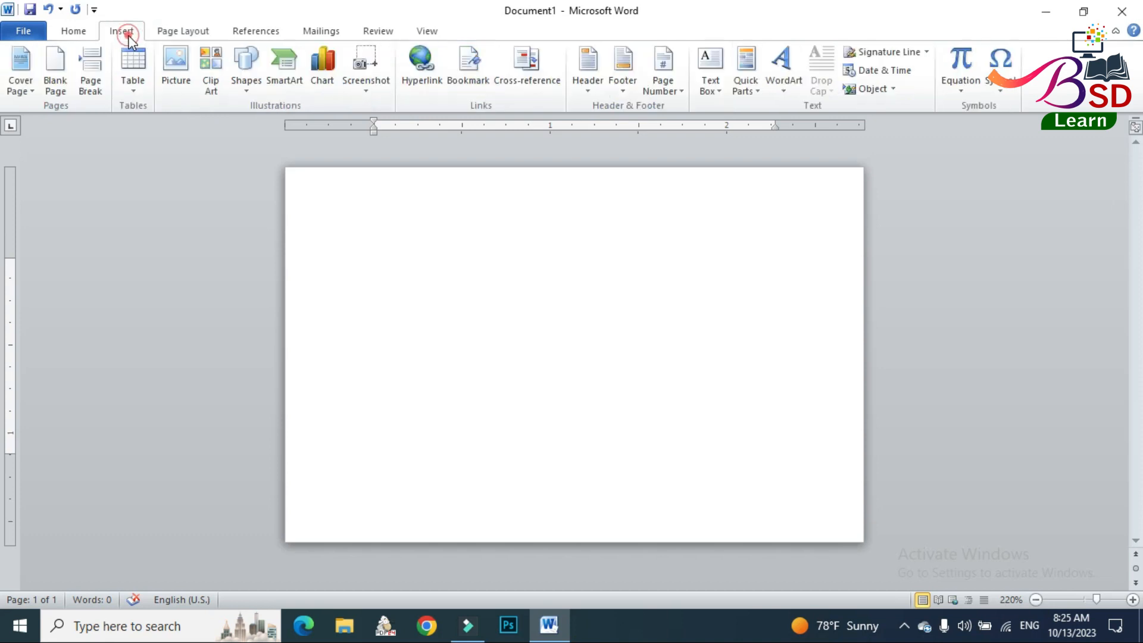
left_click(233, 64)
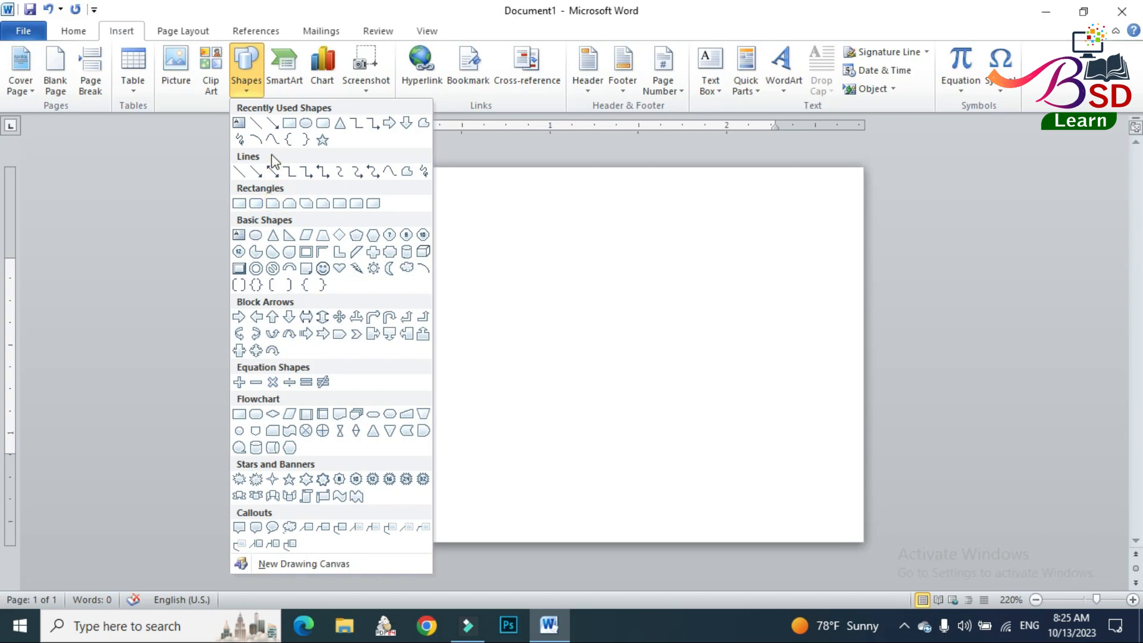
left_click(240, 203)
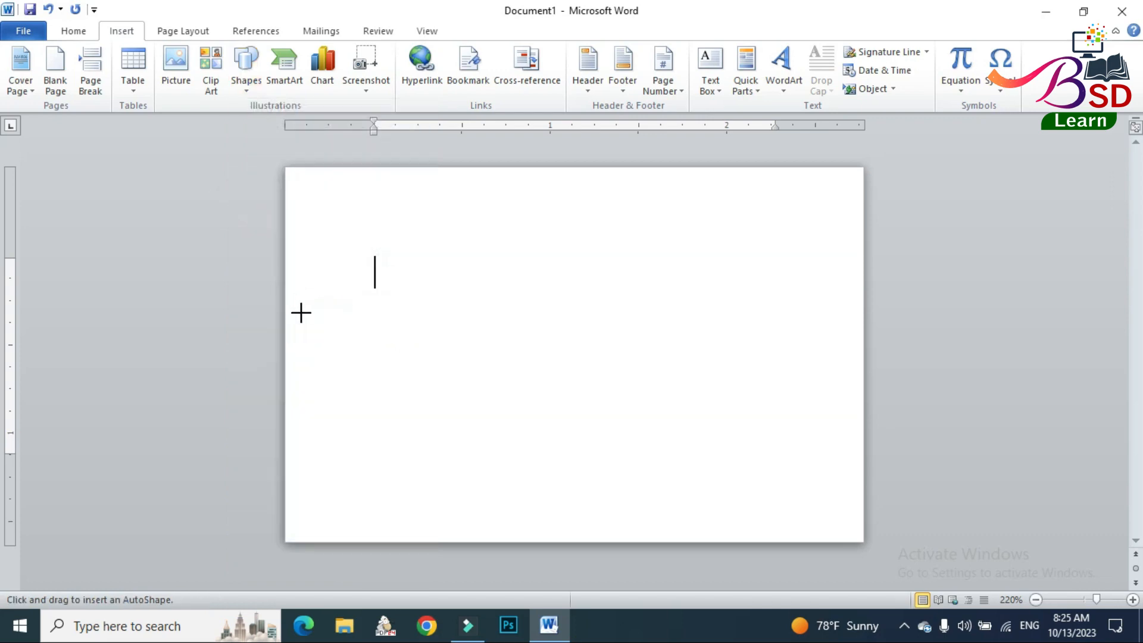
left_click(284, 318)
left_click(246, 66)
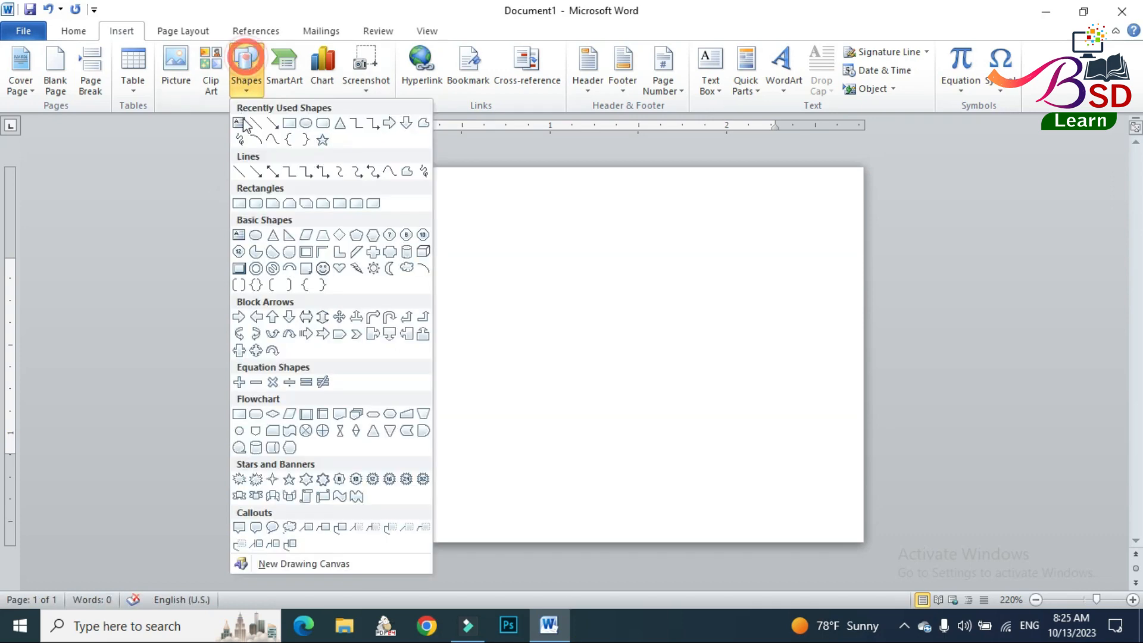
left_click(289, 124)
mouse_move(288, 331)
left_mouse_down()
mouse_move(849, 364)
mouse_move(863, 428)
left_mouse_up()
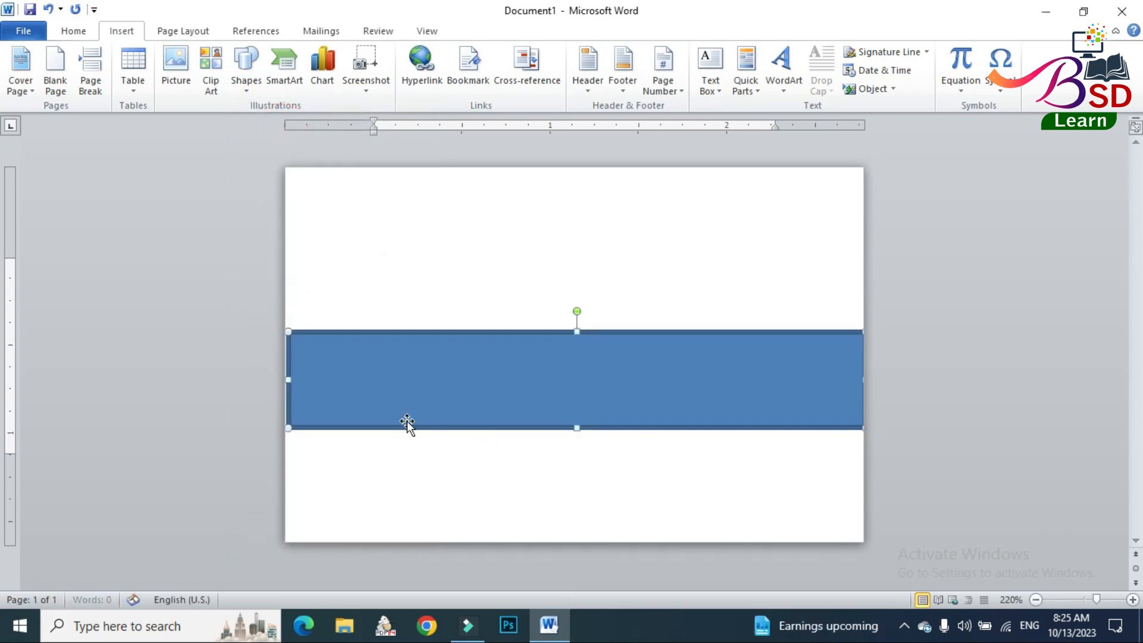
Stretch the rectangle past both side edges of the page, make it slightly taller, and move it up to the middle.
left_click_drag(284, 384, 268, 384)
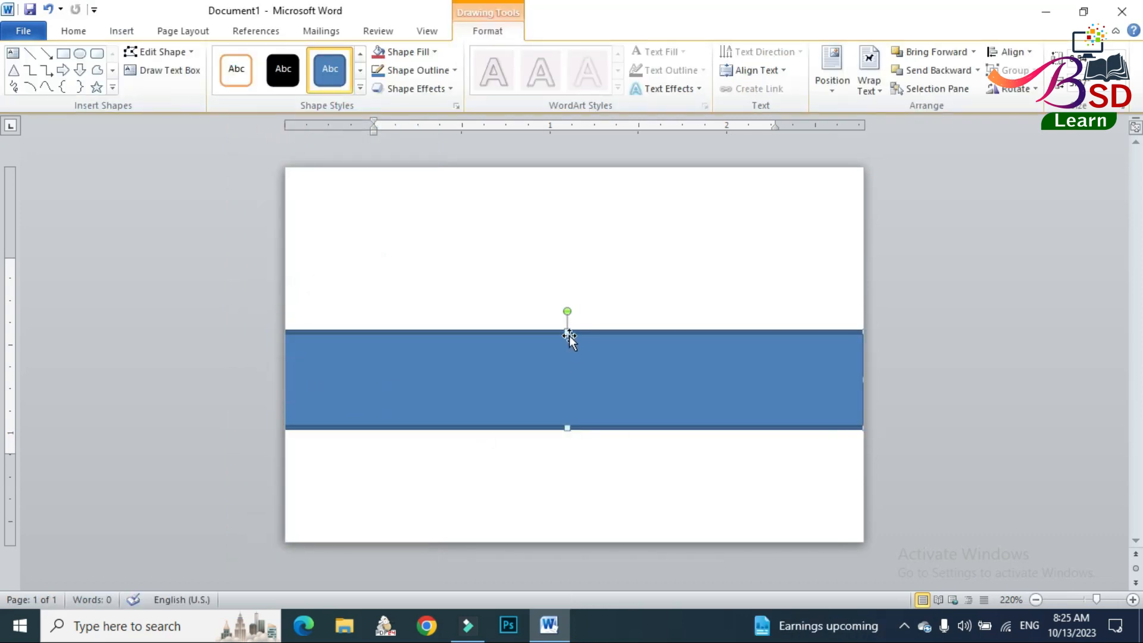
left_click_drag(568, 332, 566, 318)
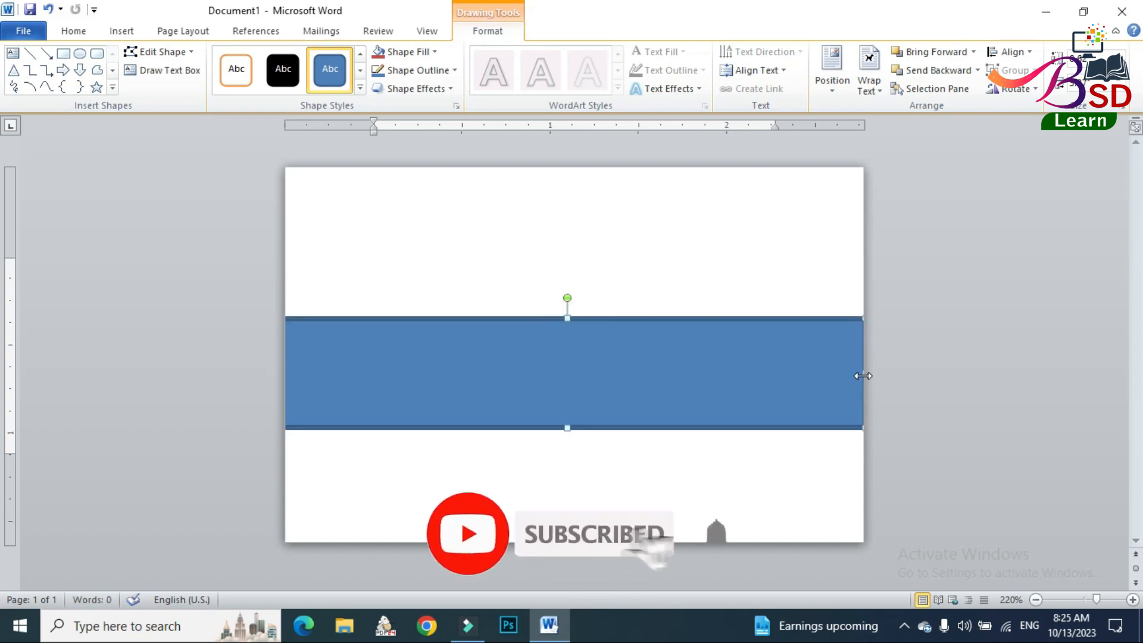
left_click_drag(863, 376, 887, 375)
left_click_drag(806, 375, 797, 366)
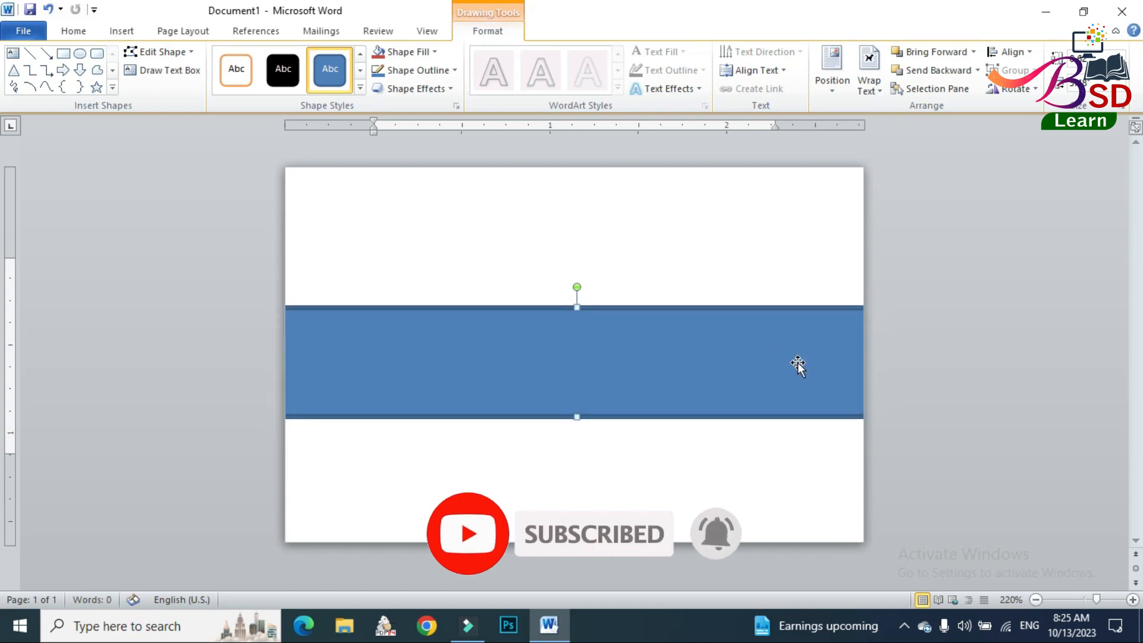
Give the rectangular band a Blue outline and a light blue fill from the standard colors.
left_click(450, 72)
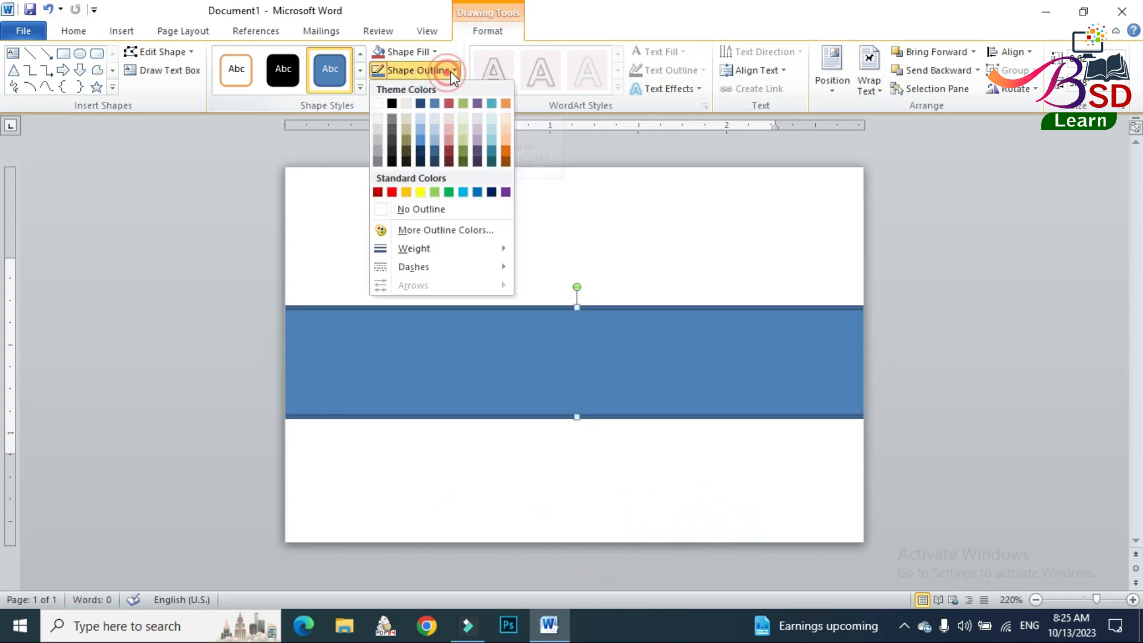
left_click(477, 192)
left_click(410, 72)
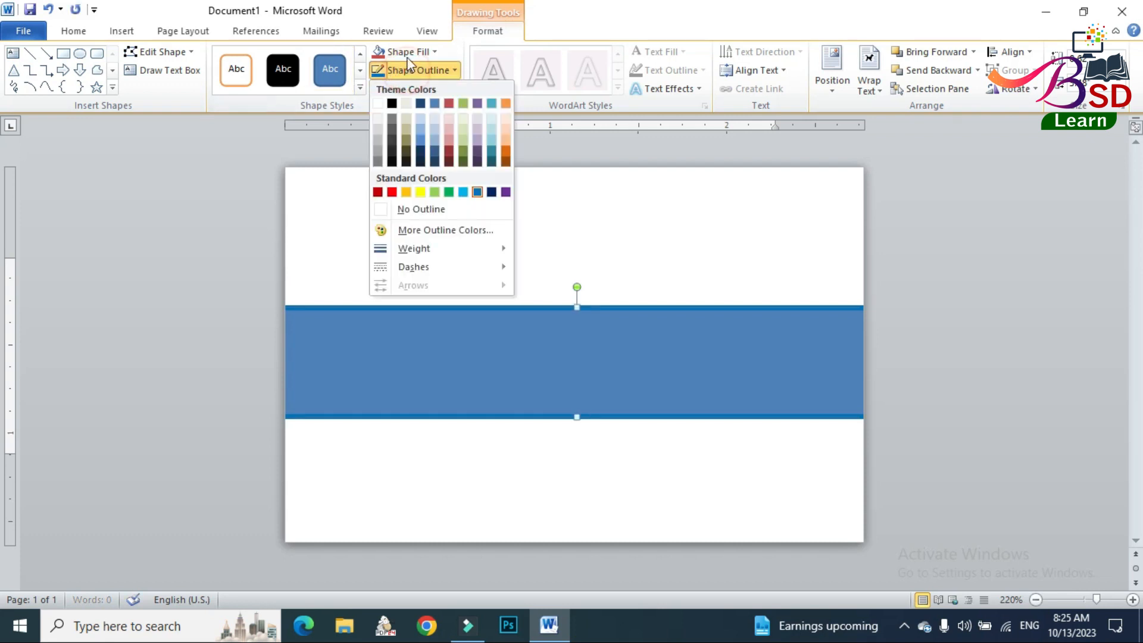
left_click(407, 52)
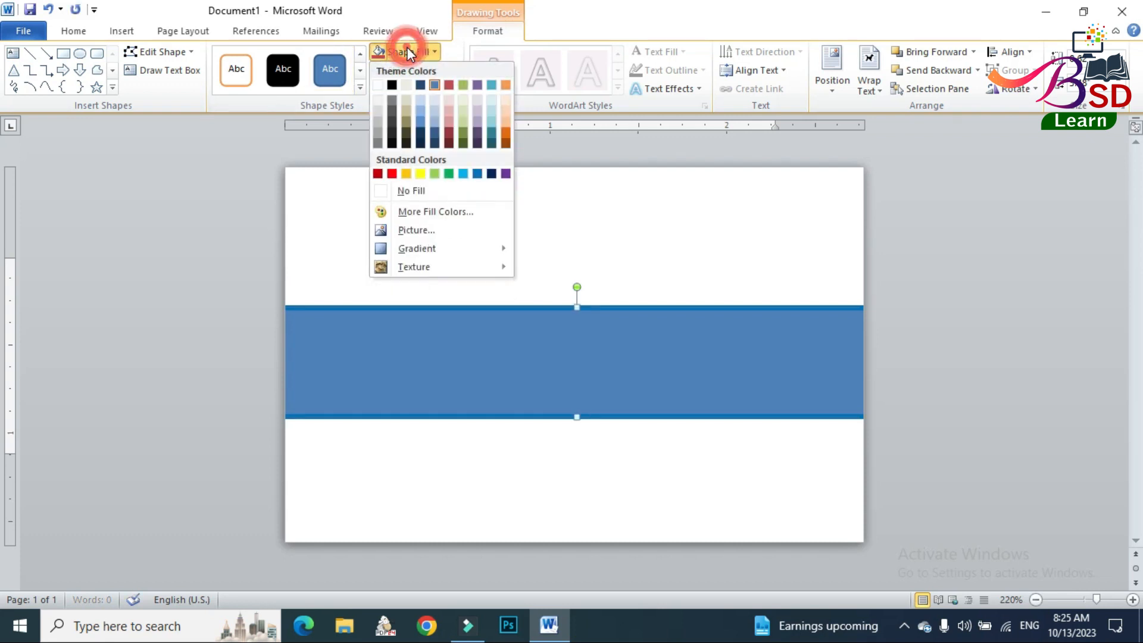
left_click(464, 174)
left_click(714, 498)
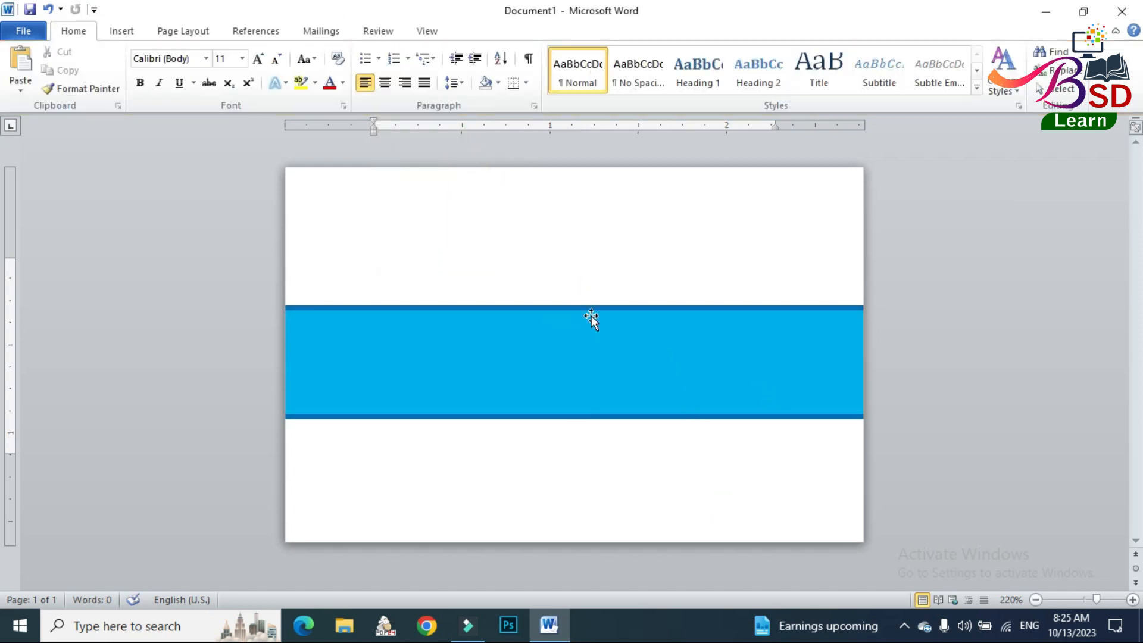
Draw a circle about twice the band's height and center it vertically on the band near the page's left edge.
left_click(123, 33)
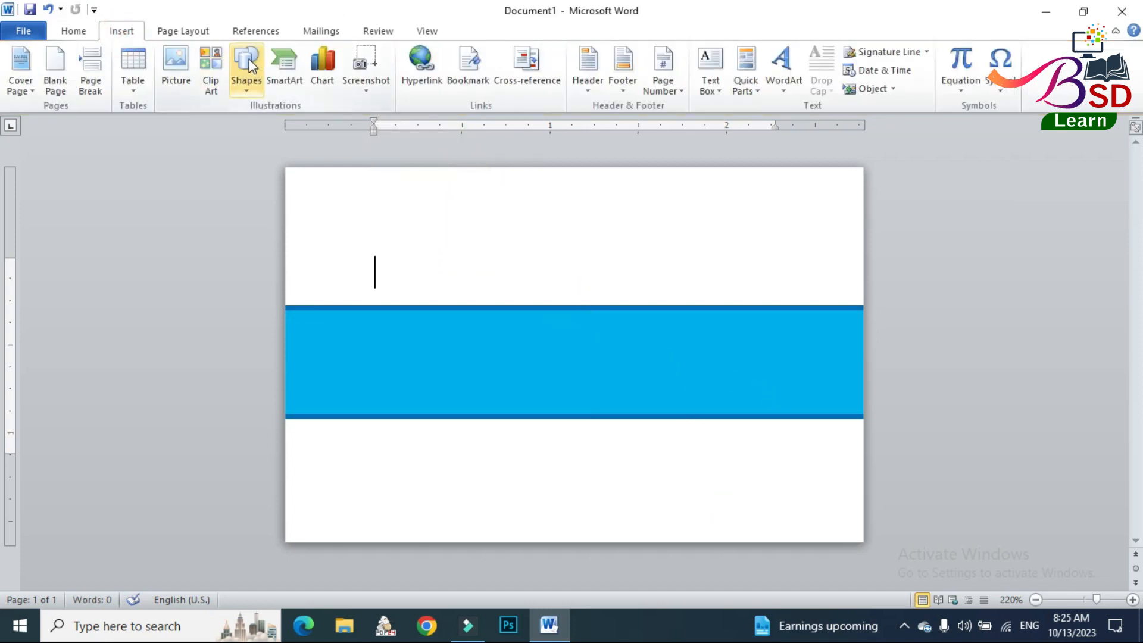
left_click(252, 66)
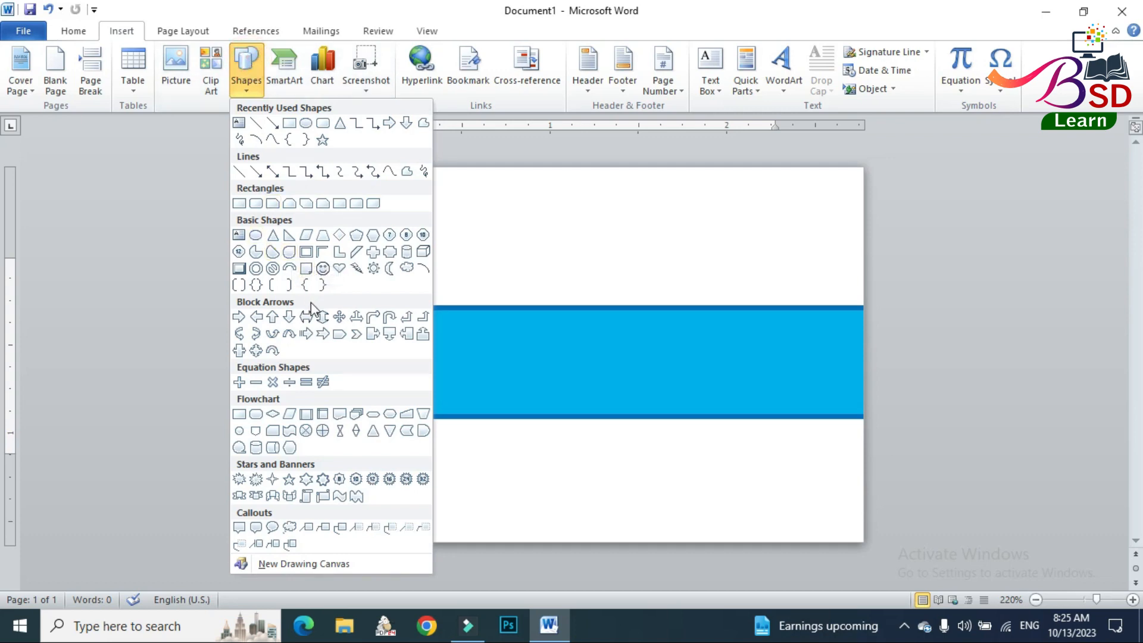
left_click(258, 237)
left_click_drag(330, 286, 562, 488)
left_click_drag(461, 432, 426, 389)
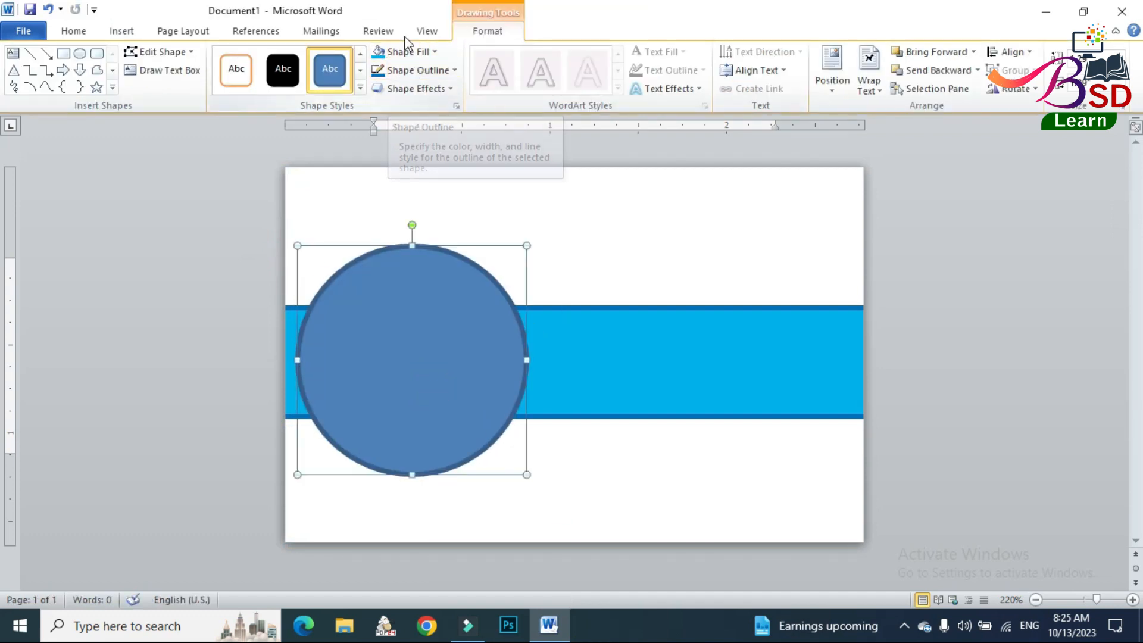
Fill the circle with standard light blue and remove its outline.
left_click(408, 52)
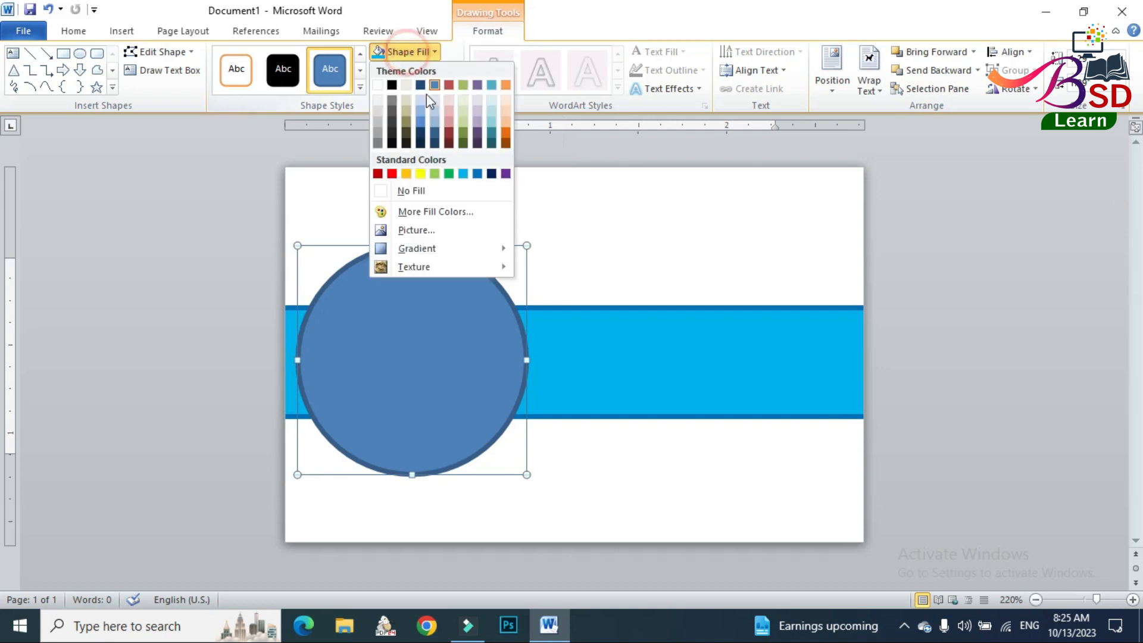
left_click(463, 174)
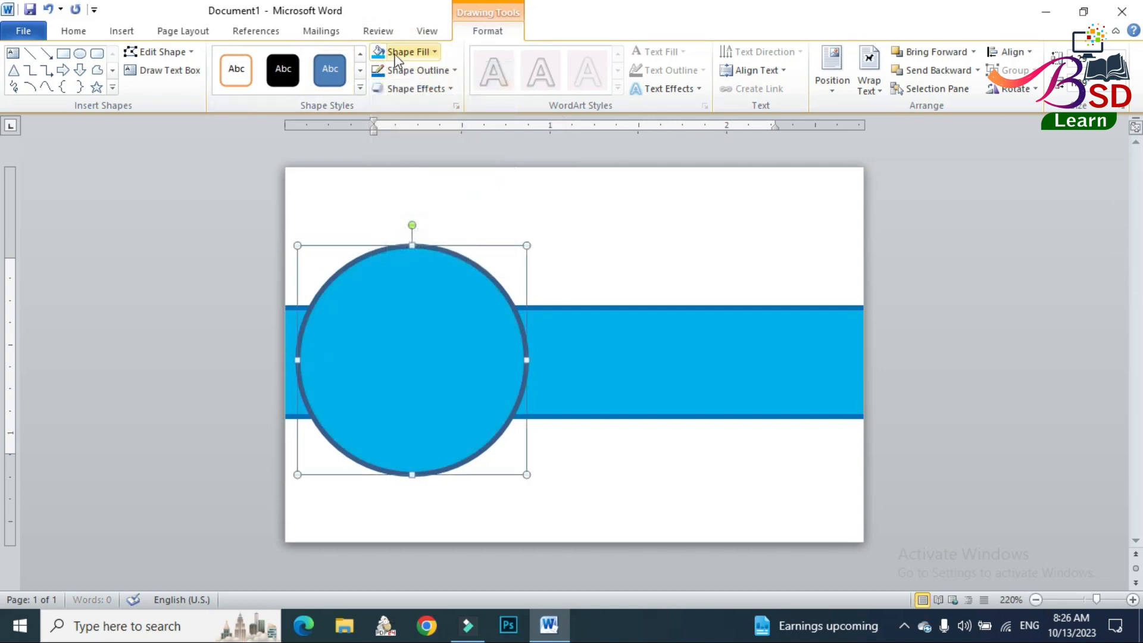
left_click(416, 75)
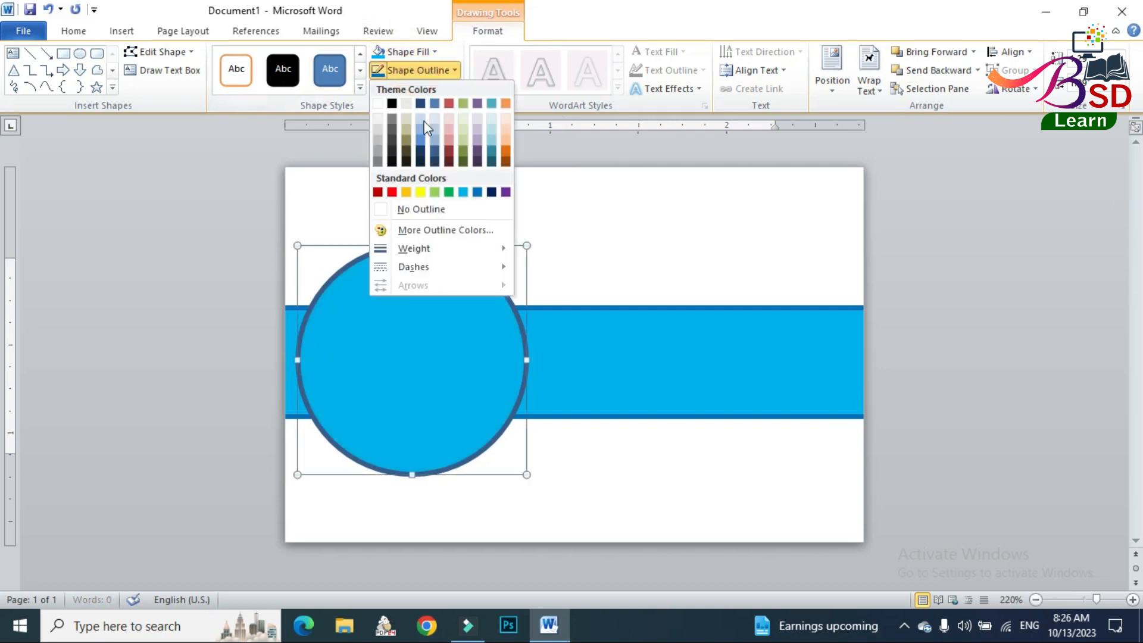
left_click(417, 210)
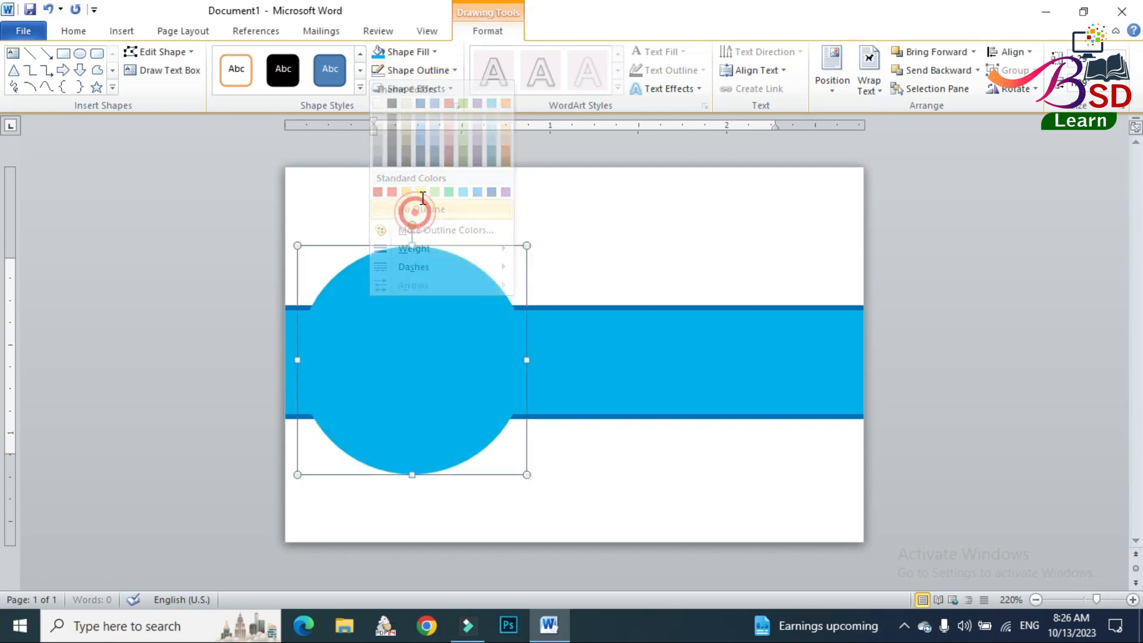
Send the circle behind the rectangular band and give it a standard Blue outline.
left_click(921, 71)
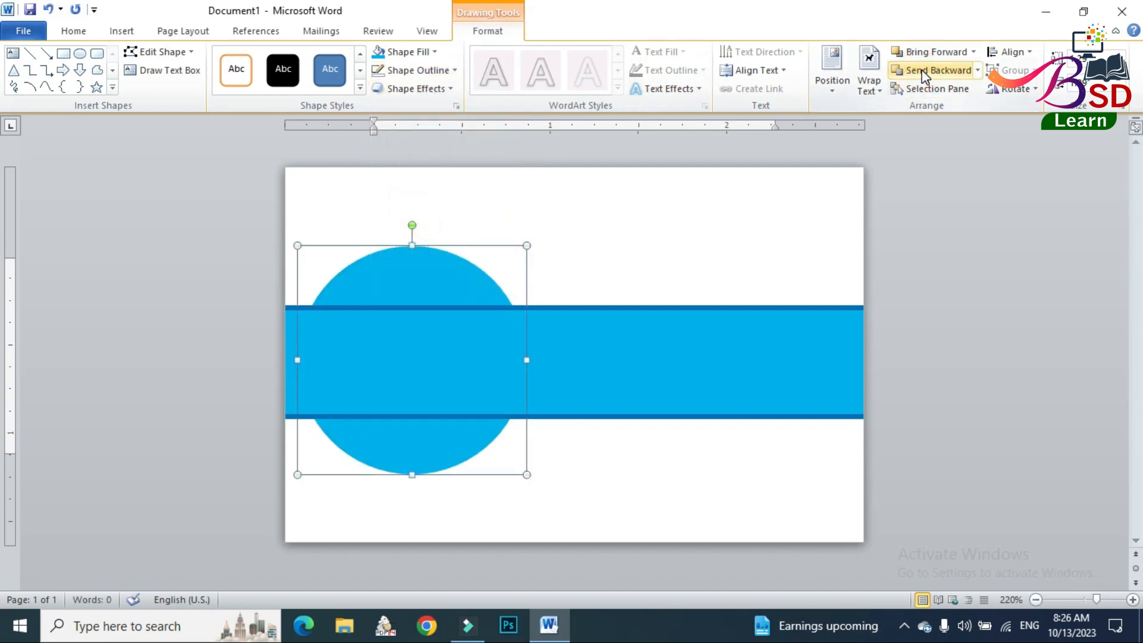
left_click(411, 70)
left_click(477, 192)
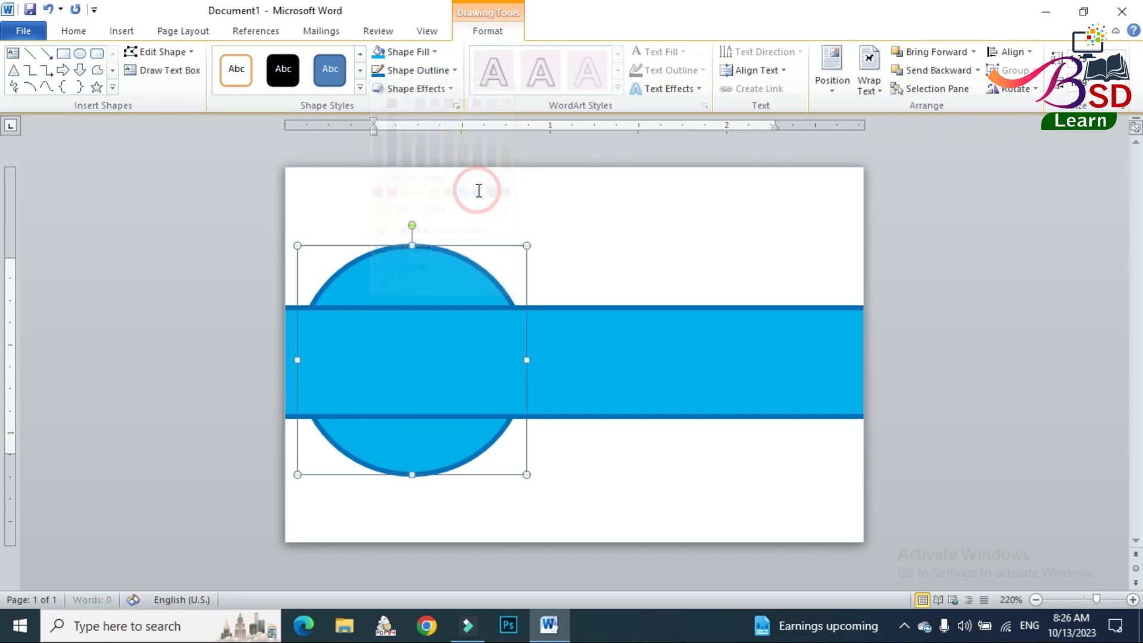
left_click(1015, 397)
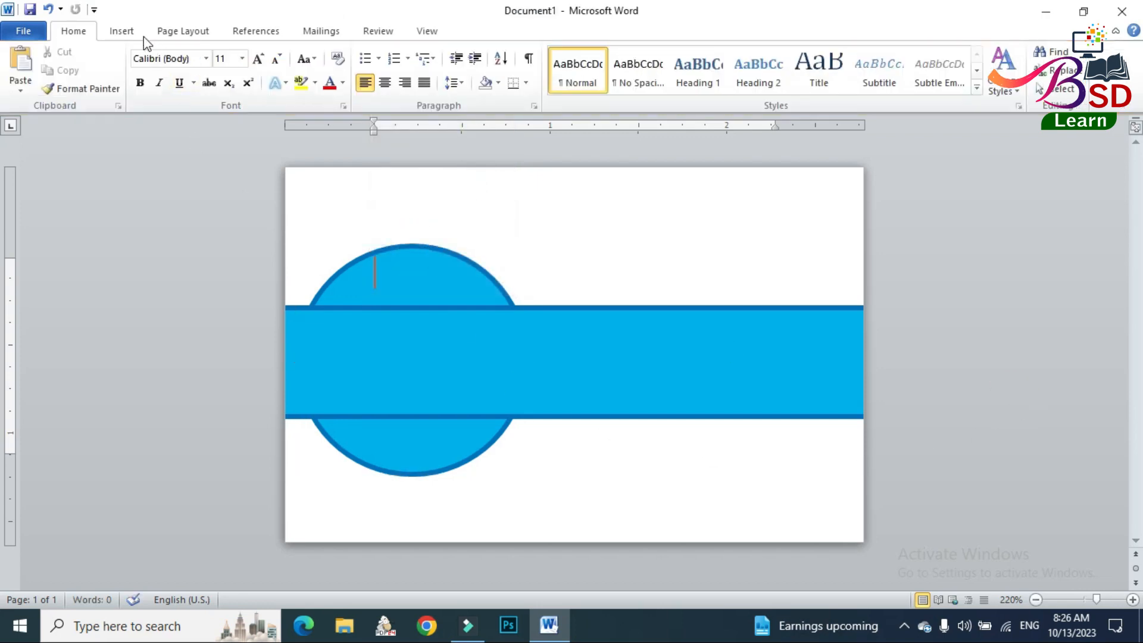
Duplicate the circle and place the copy exactly over the original, in front of the band.
left_click(392, 248)
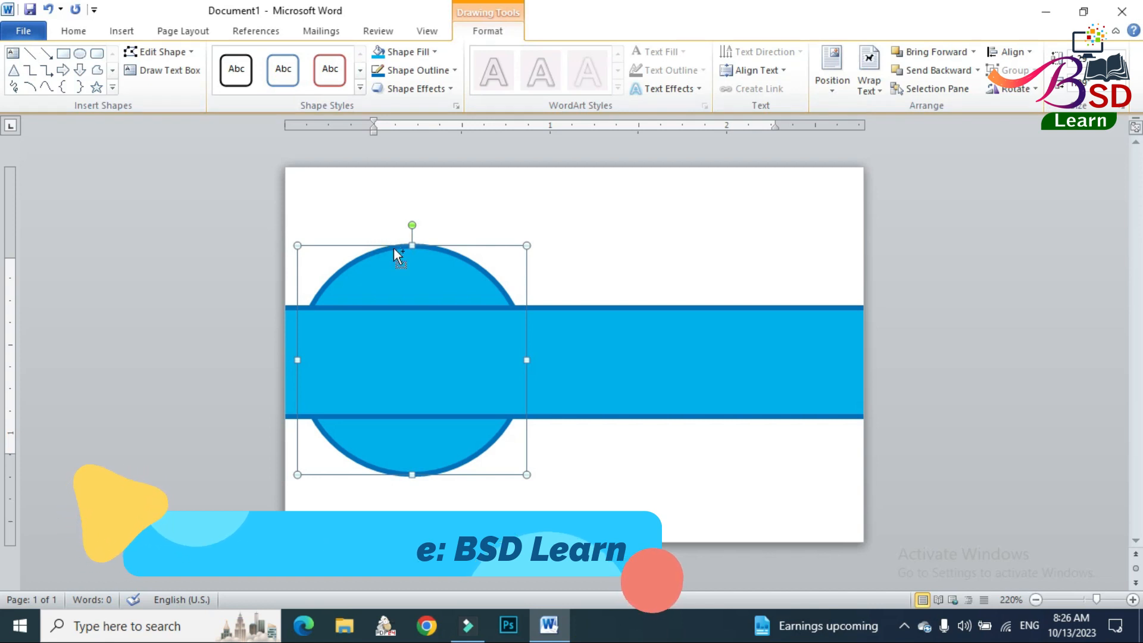
key("ctrl+d")
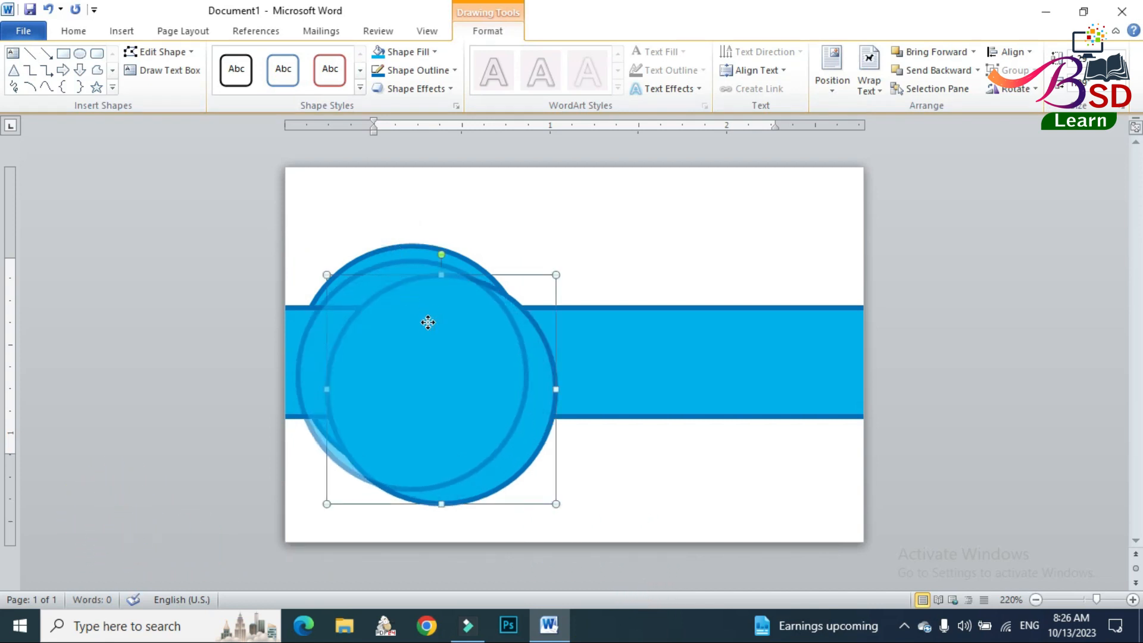
left_click_drag(428, 322, 424, 316)
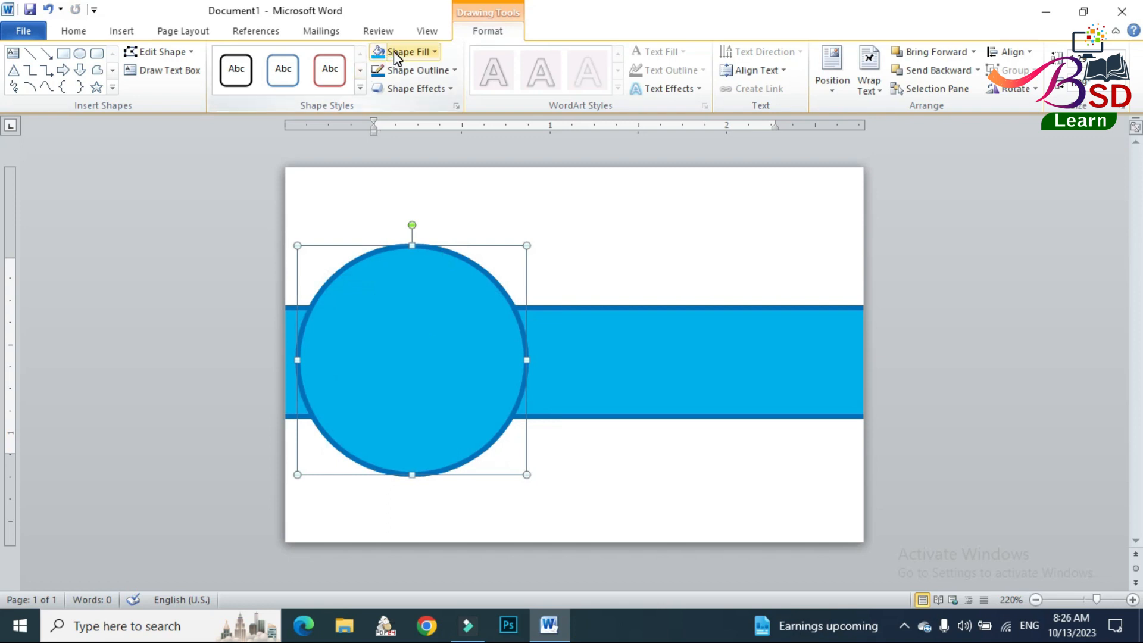
Remove the outline from the front circle and temporarily hide that circle.
left_click(399, 69)
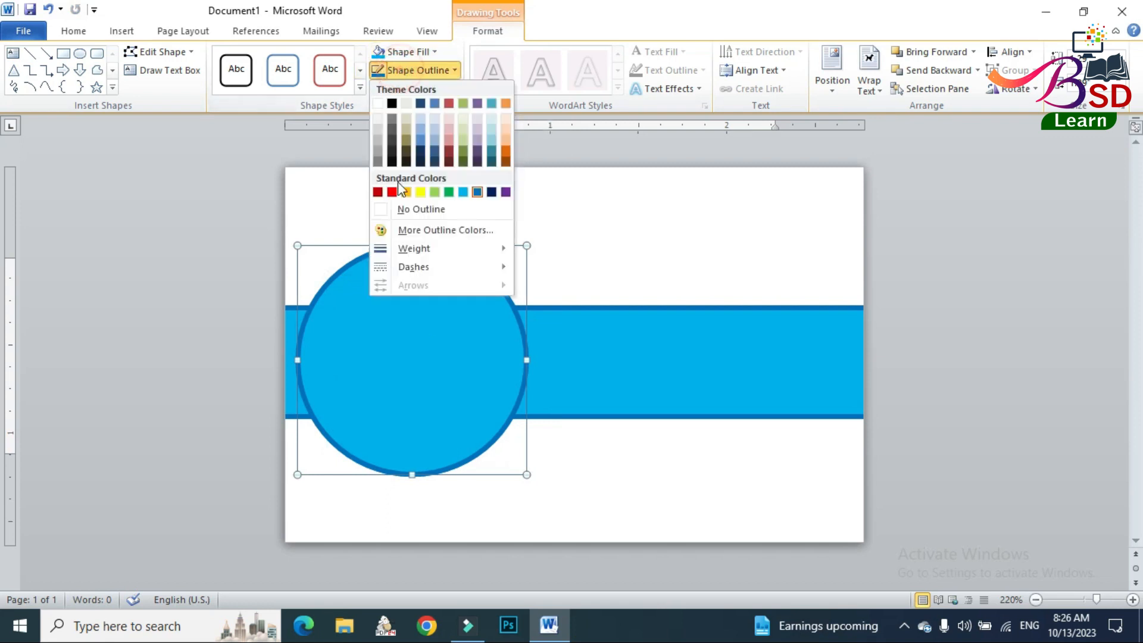
left_click(404, 213)
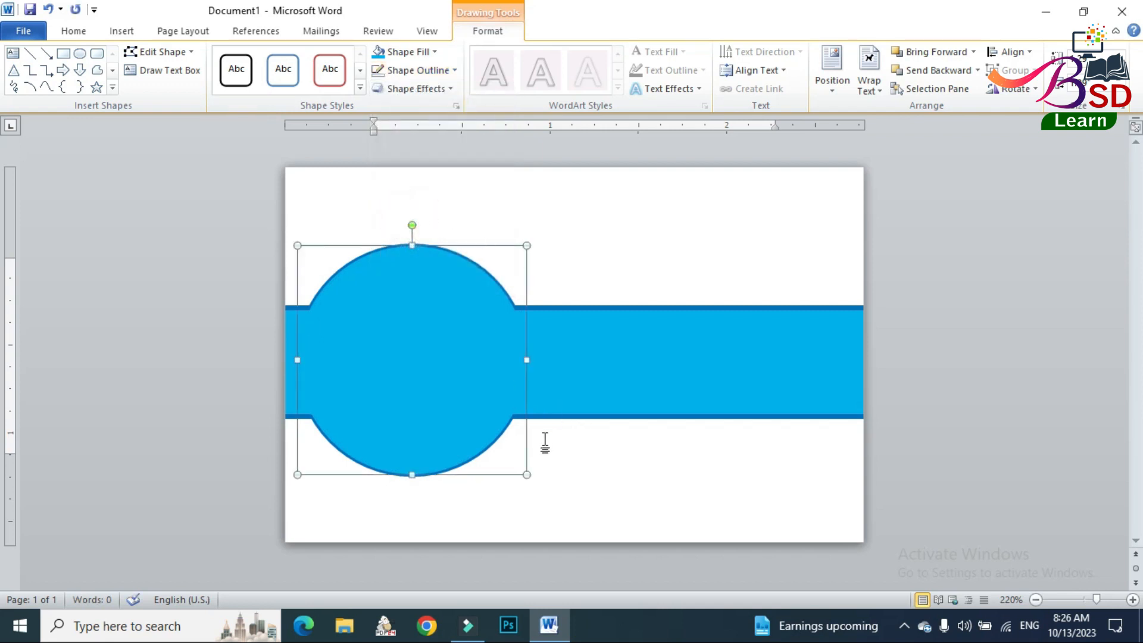
left_click(942, 90)
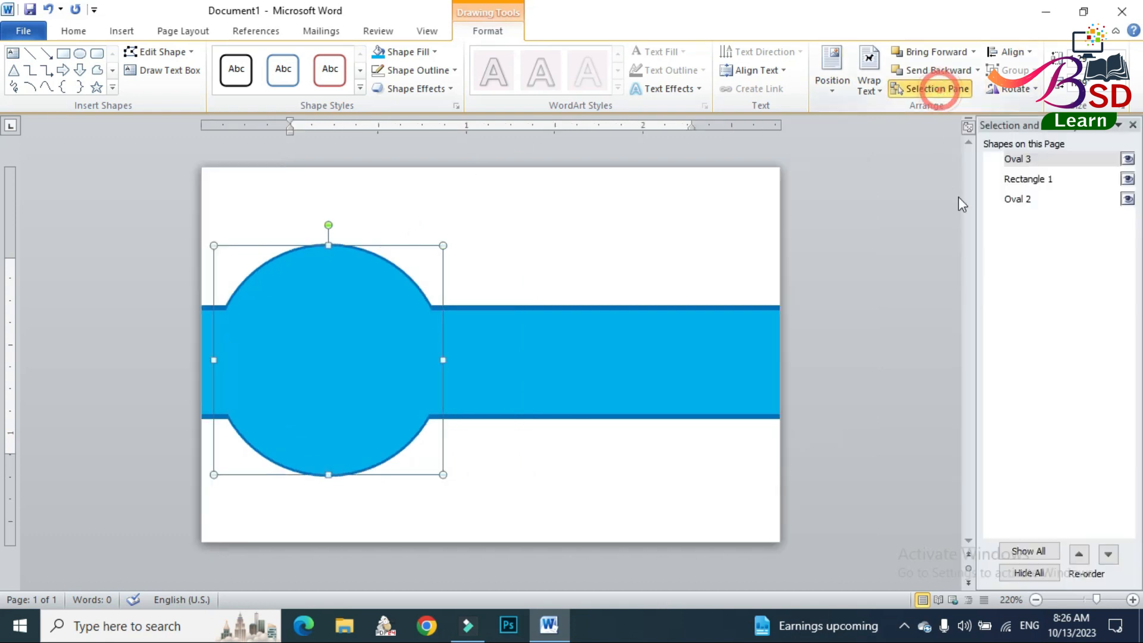
left_click(1127, 160)
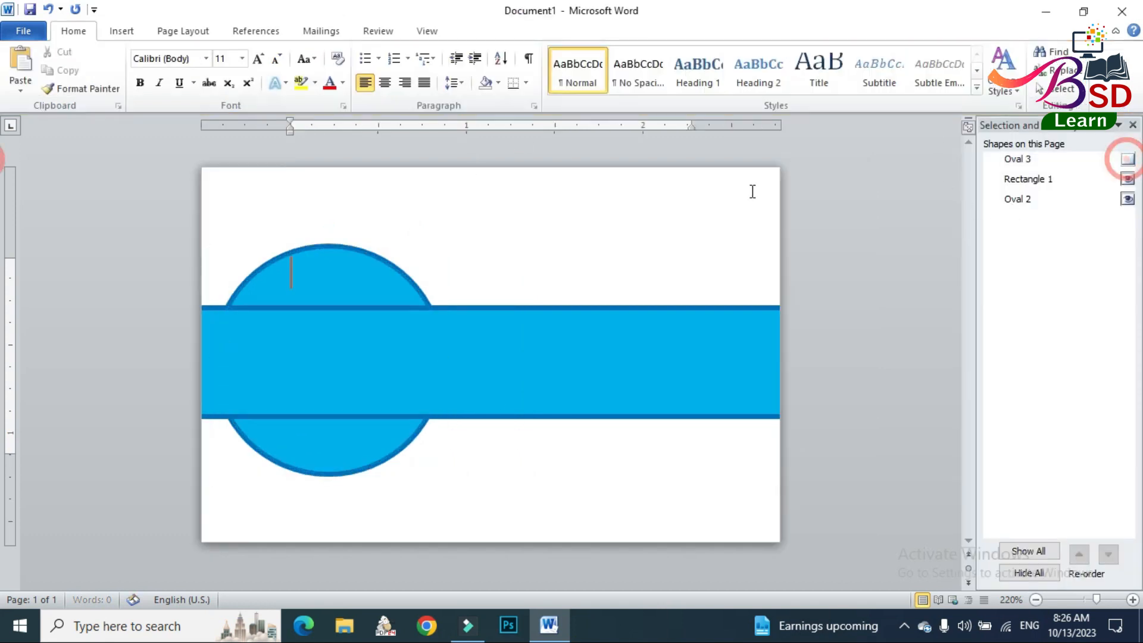
Set the rear circle's outline weight to 6 pt and show the front circle again.
left_click(360, 256)
left_click(431, 74)
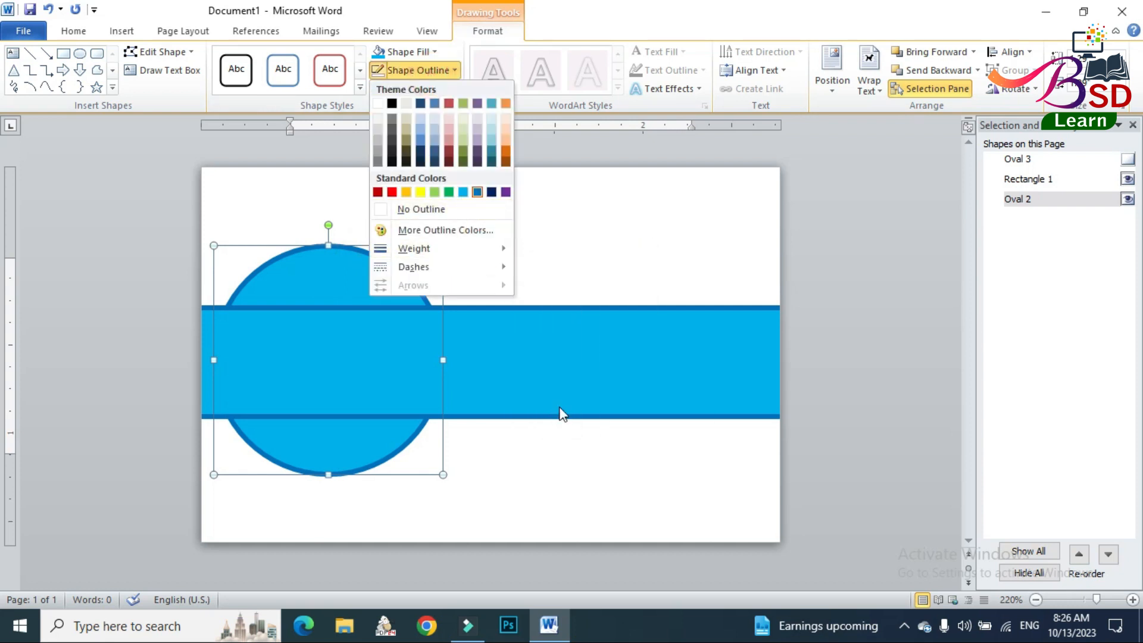
left_click(499, 247)
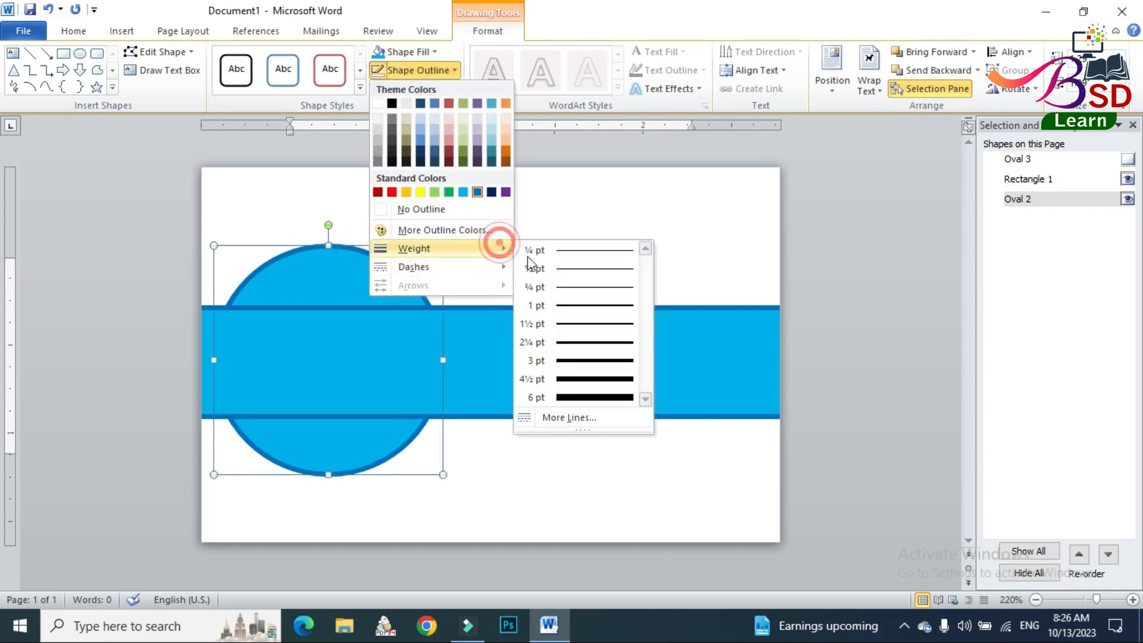
left_click(563, 397)
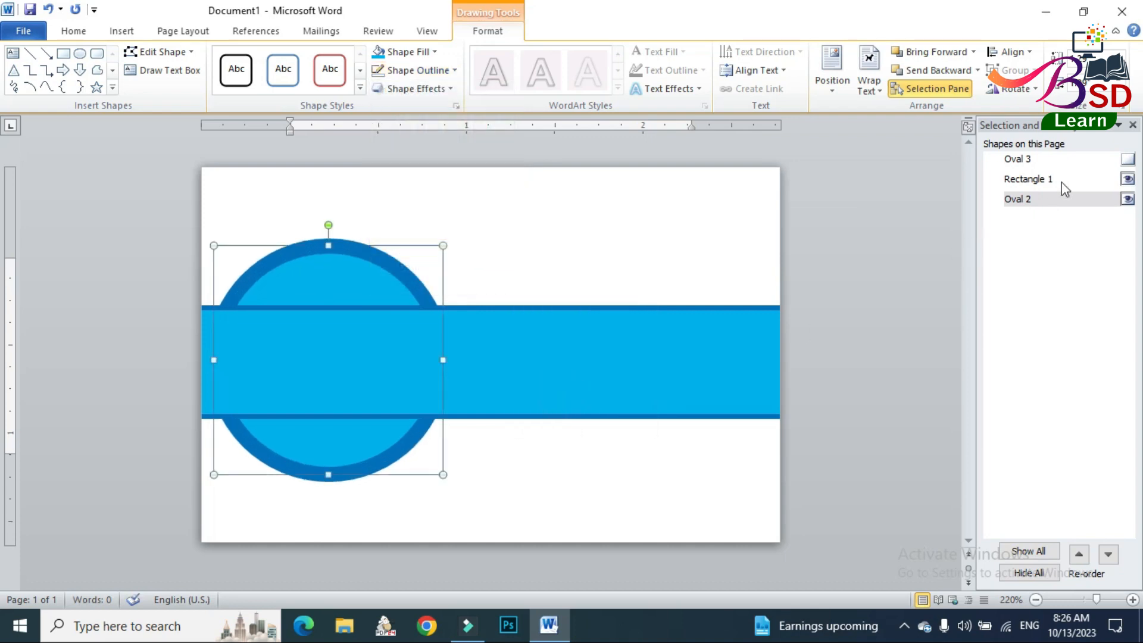
left_click(1128, 159)
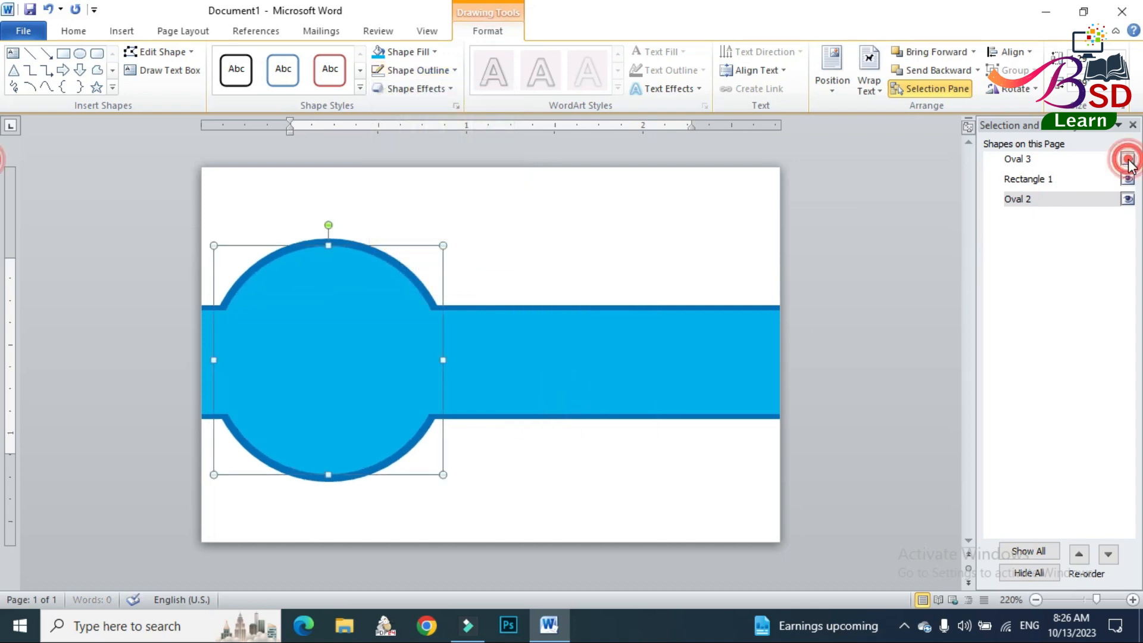
left_click(854, 265)
Insert the BSD Learn logo picture from the desktop's BS CARD folder and set its text wrapping to In Front of Text.
left_click(119, 31)
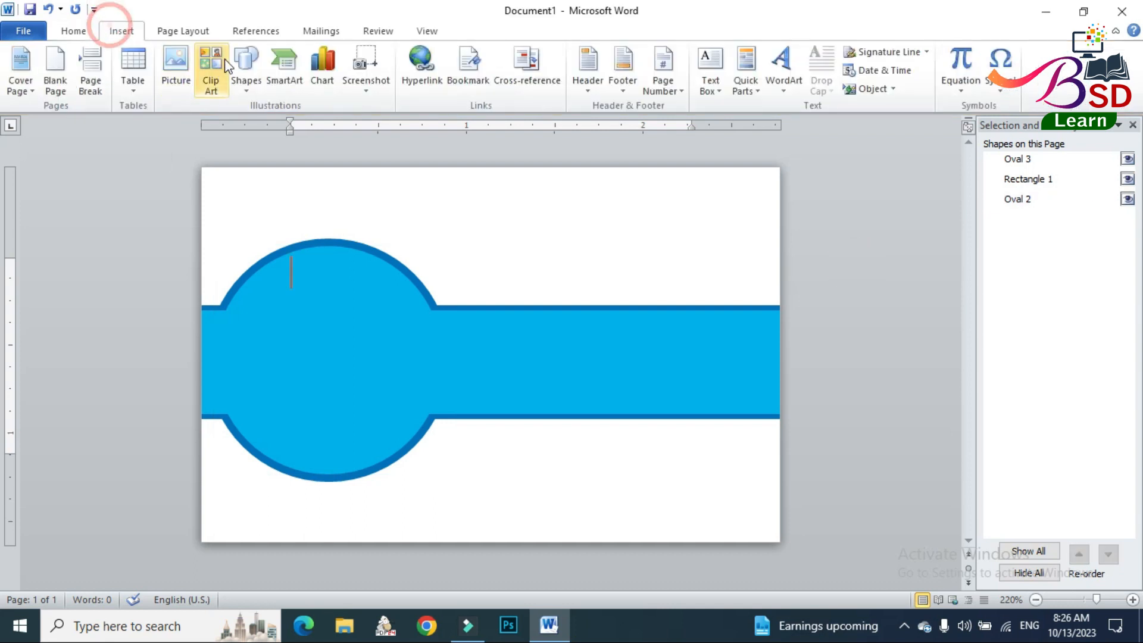
left_click(241, 60)
left_click(183, 69)
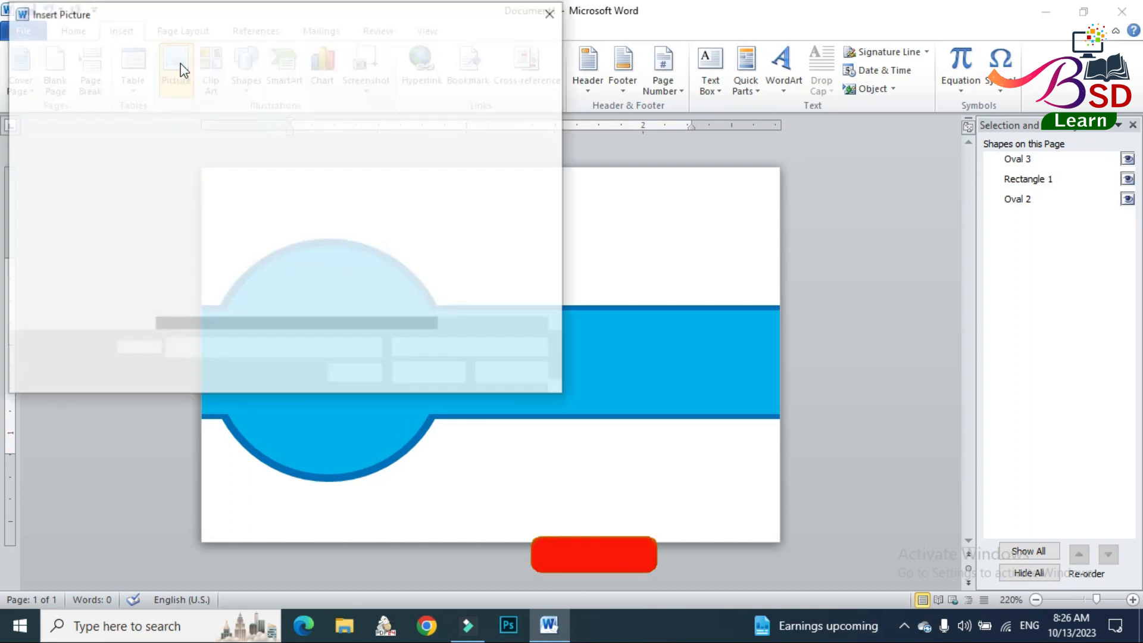
left_click(66, 148)
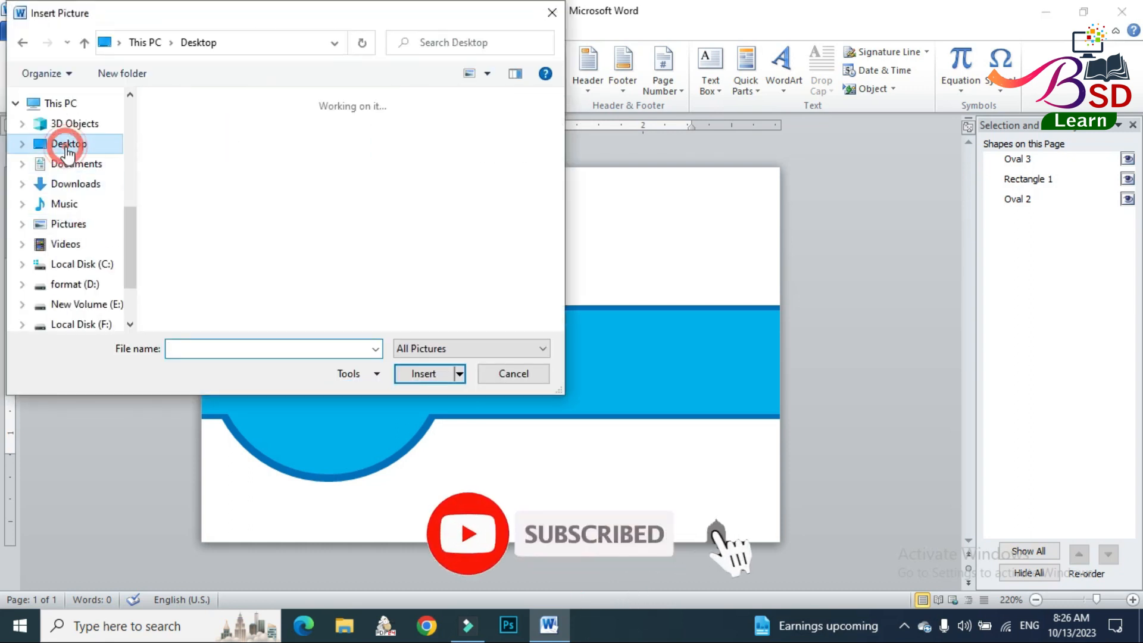
double_click(398, 139)
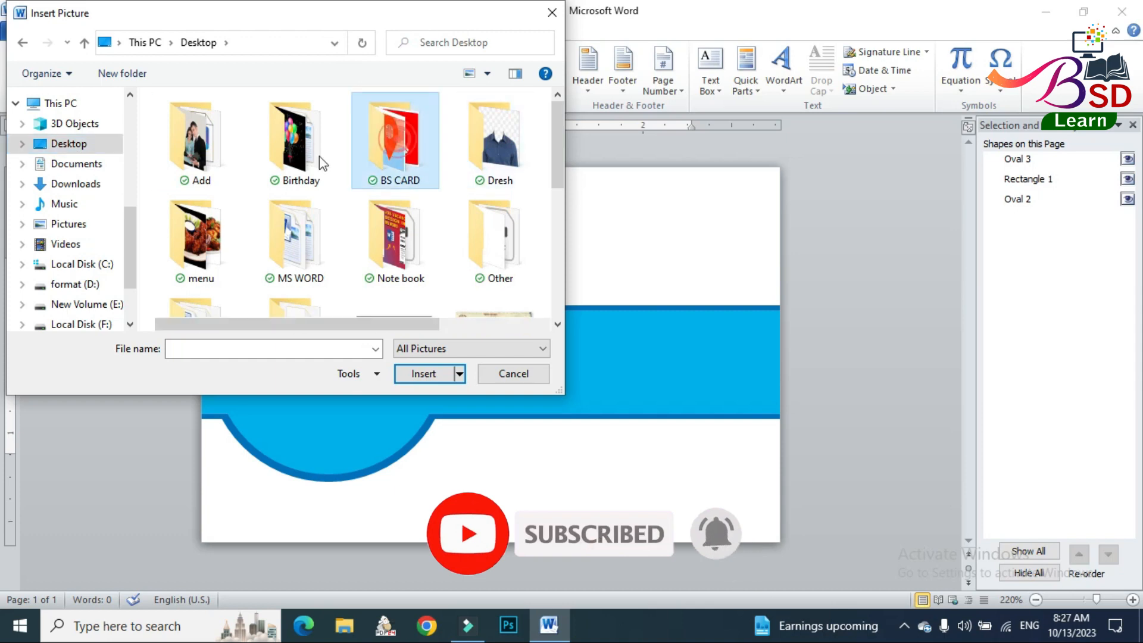
left_click(198, 159)
left_click(424, 373)
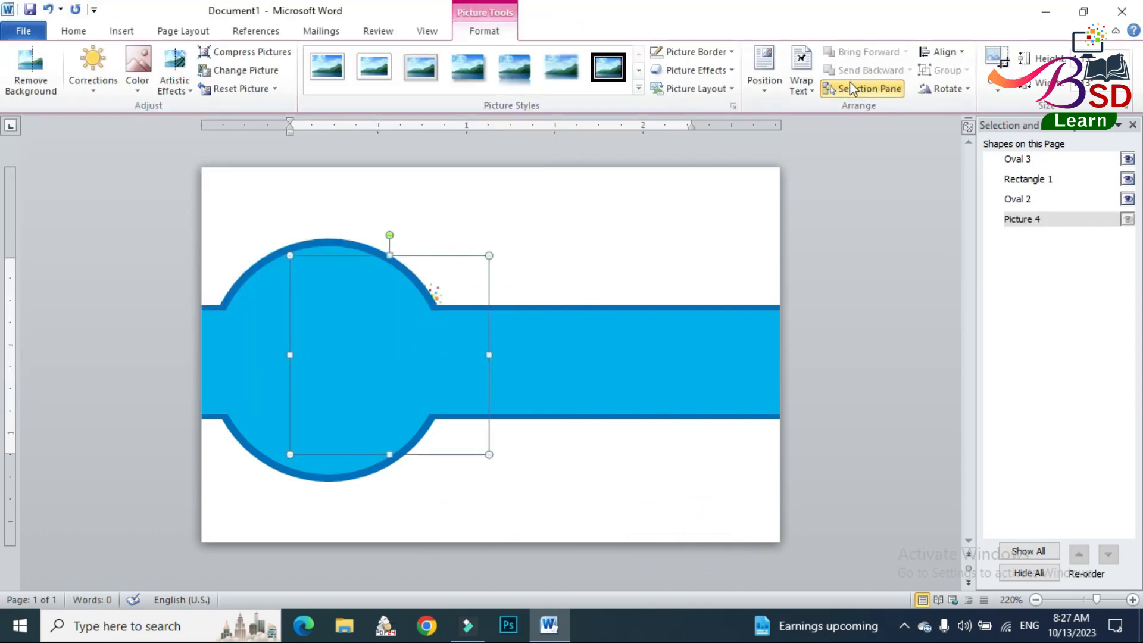
left_click(804, 84)
left_click(831, 231)
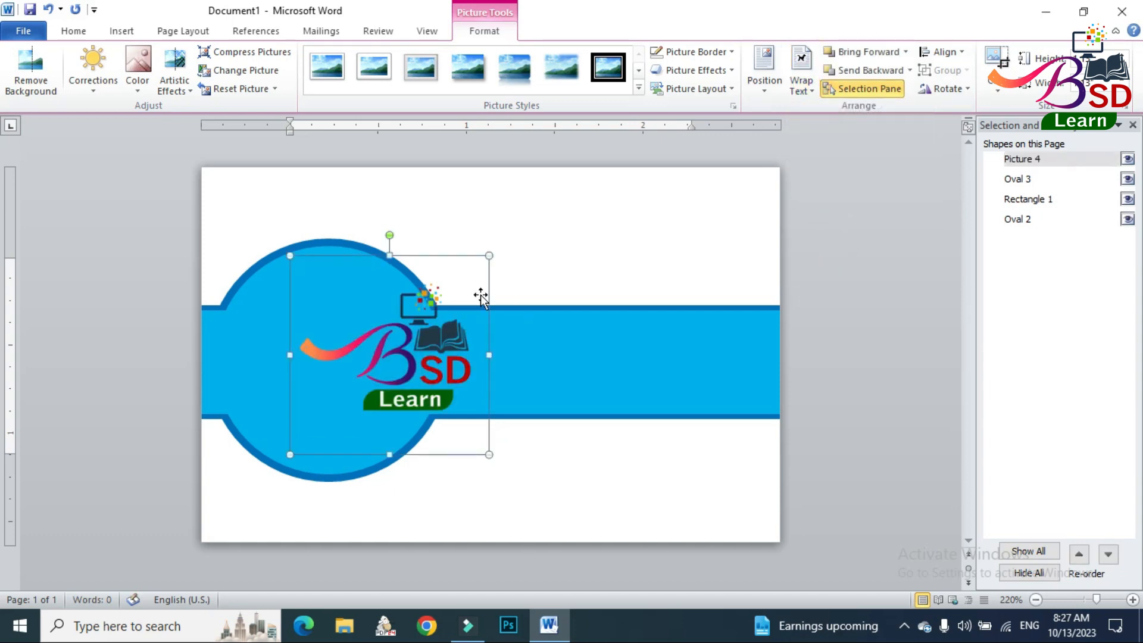
Enlarge the logo picture to about the circle's width and position its artwork near the center of the circle.
left_click_drag(488, 256, 466, 278)
left_click_drag(434, 354, 374, 354)
left_click_drag(406, 278, 459, 226)
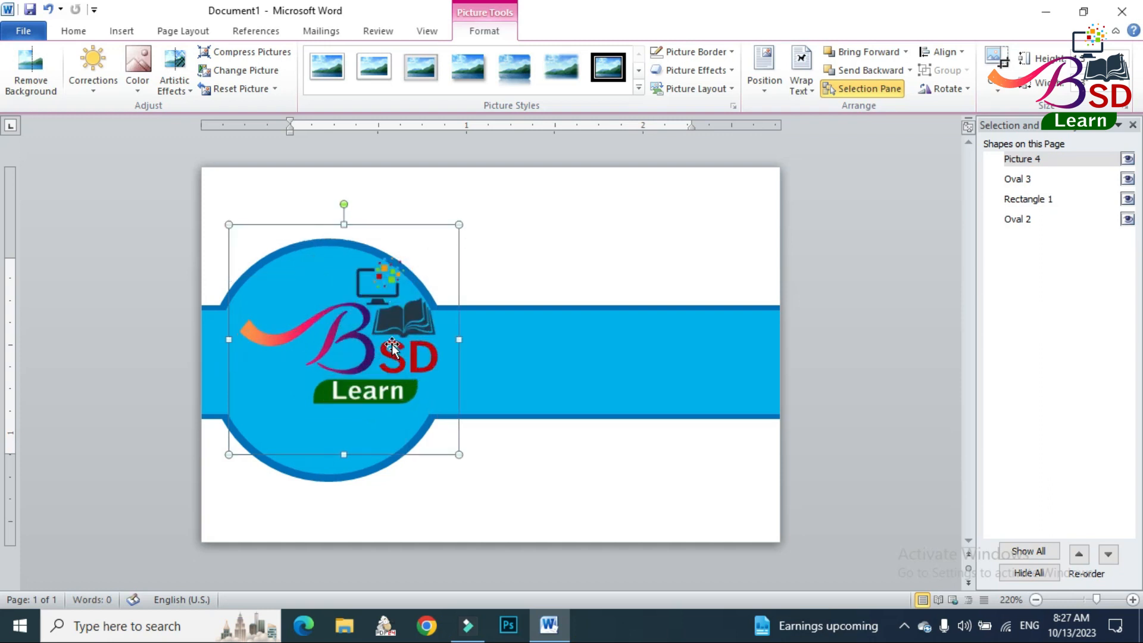
left_click_drag(360, 336, 318, 356)
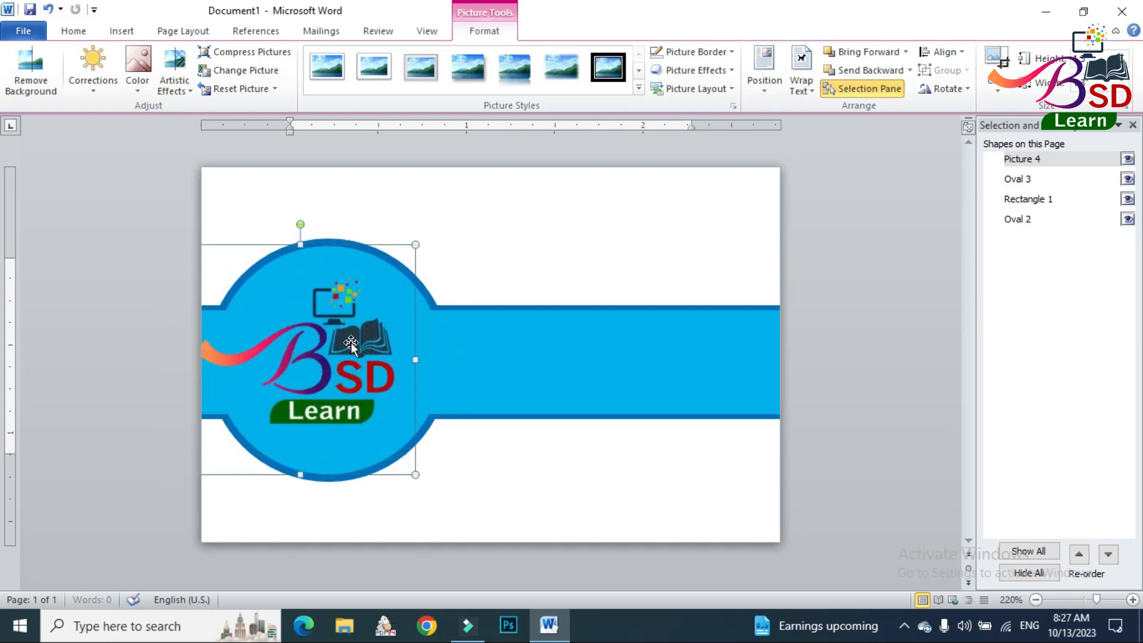
key("Right")
key("Right")
key("Right")
key("Right")
key("Right")
key("Right")
key("Right")
key("Right")
key("Right")
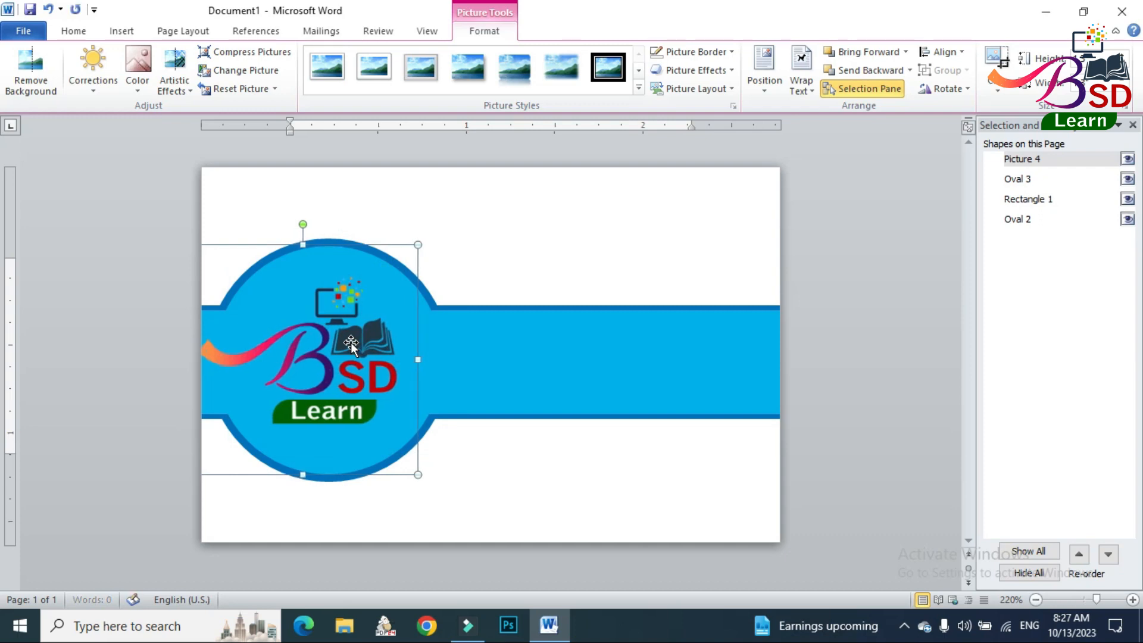
left_click(842, 440)
Insert WordArt in the first gallery style with the text "BSD LEARN".
left_click(122, 31)
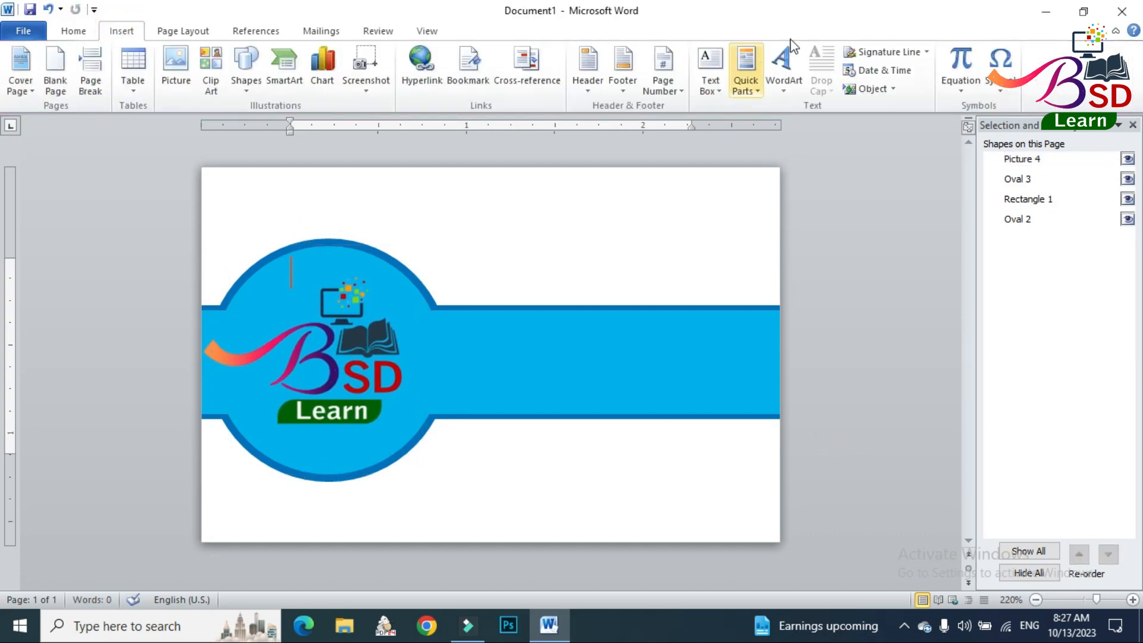
left_click(783, 66)
left_click(788, 124)
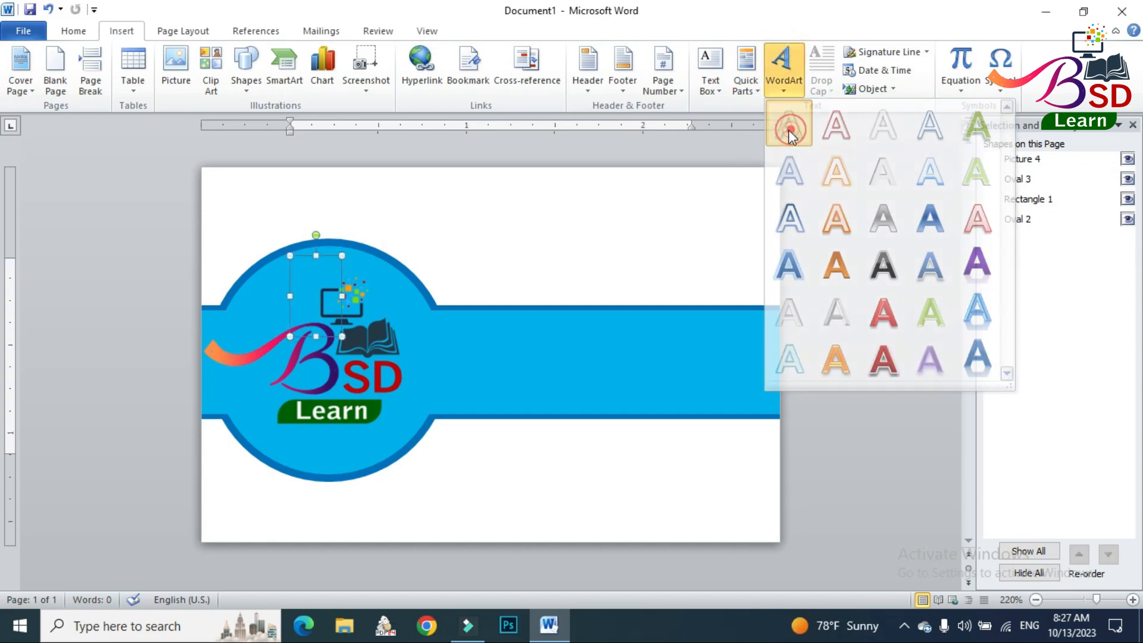
type("BSD LEARN")
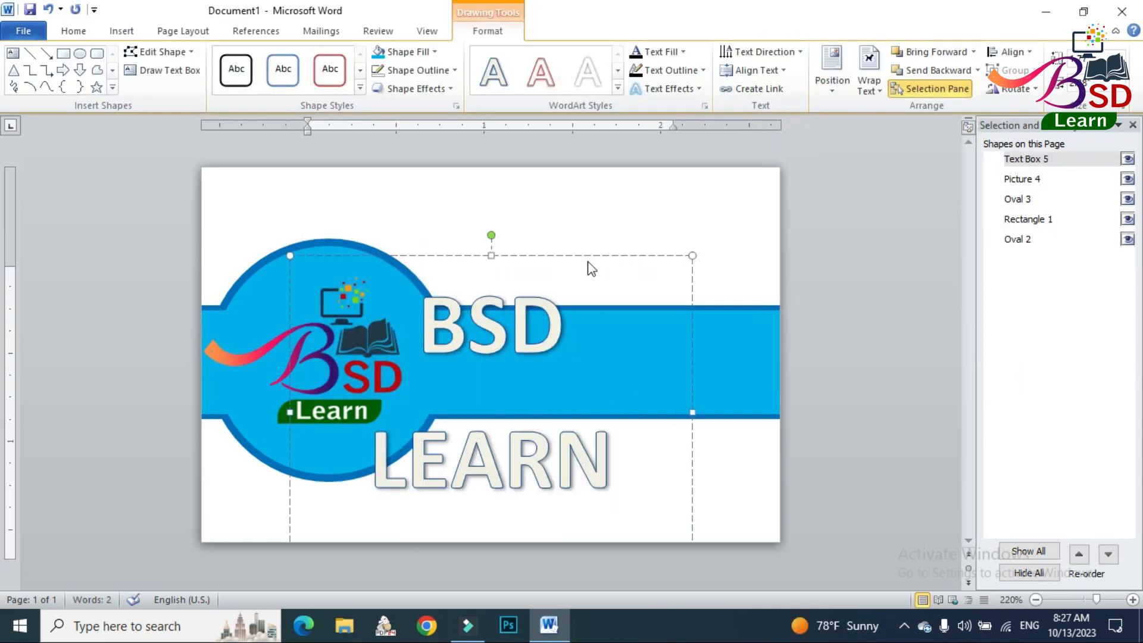
Set the WordArt text to Arial 22 pt and move it onto the band beside the circle.
left_click(73, 31)
left_click(166, 58)
left_click(277, 59)
left_click(277, 59)
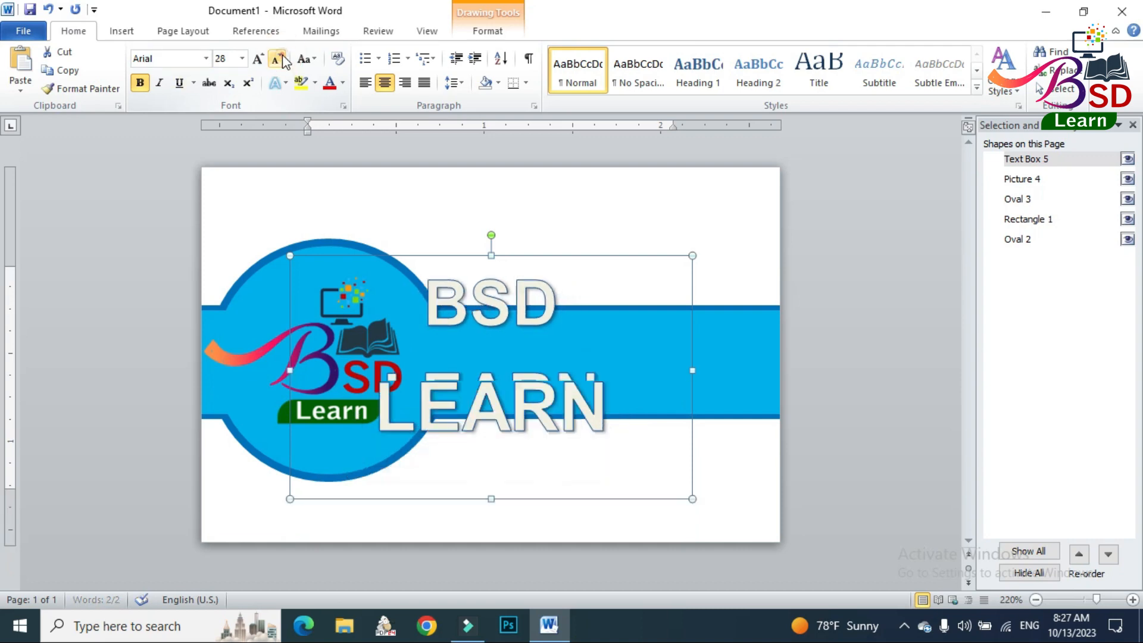
left_click(277, 58)
left_click_drag(542, 258, 716, 362)
left_click(277, 59)
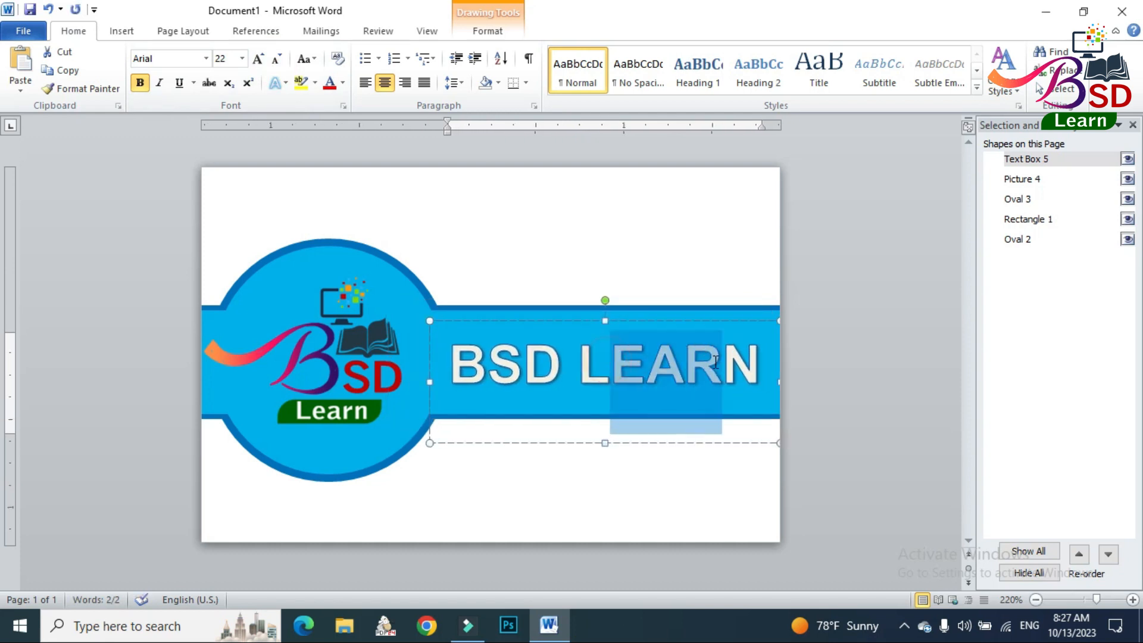
Change the WordArt wording to "BSD Learn" and shorten its text box to end at the band's lower edge.
type("e")
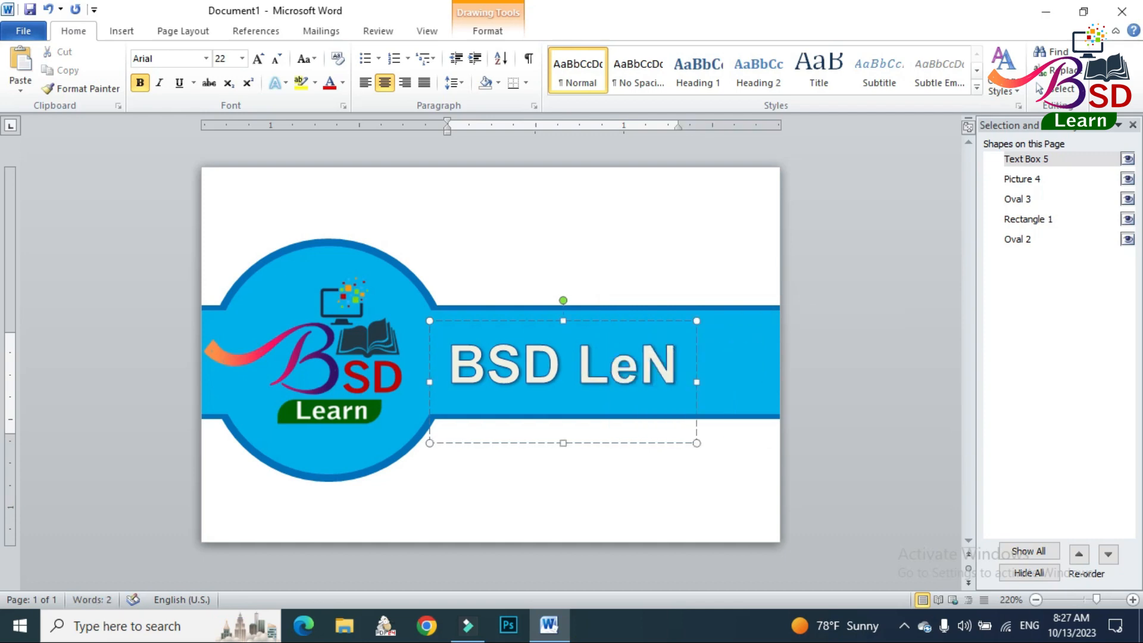
key("Delete")
type("arn")
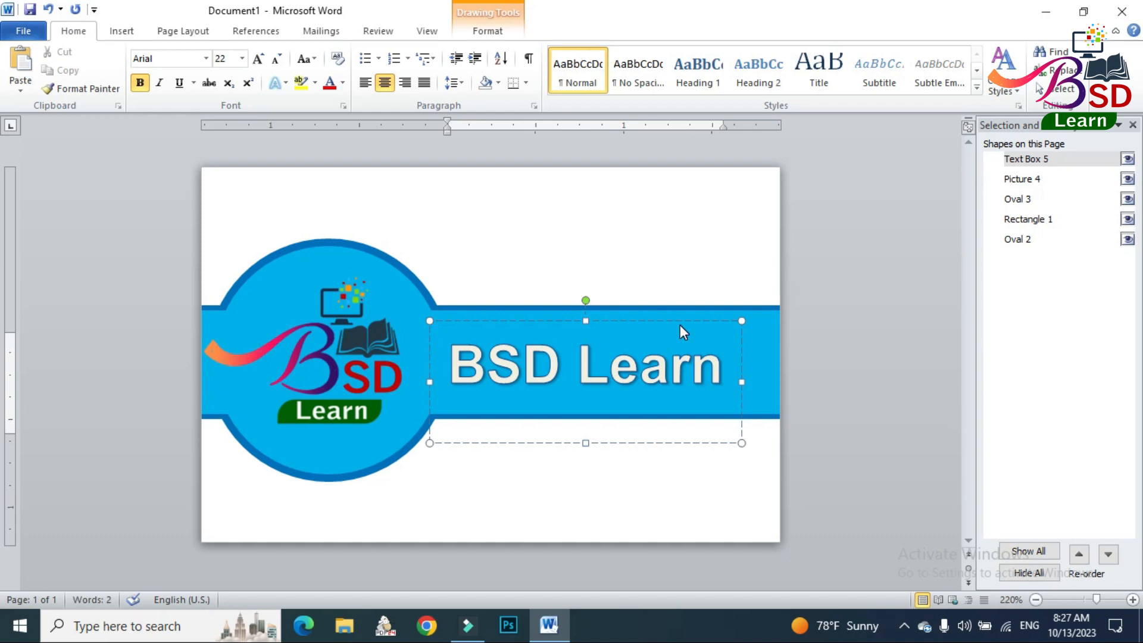
left_click_drag(587, 443, 591, 417)
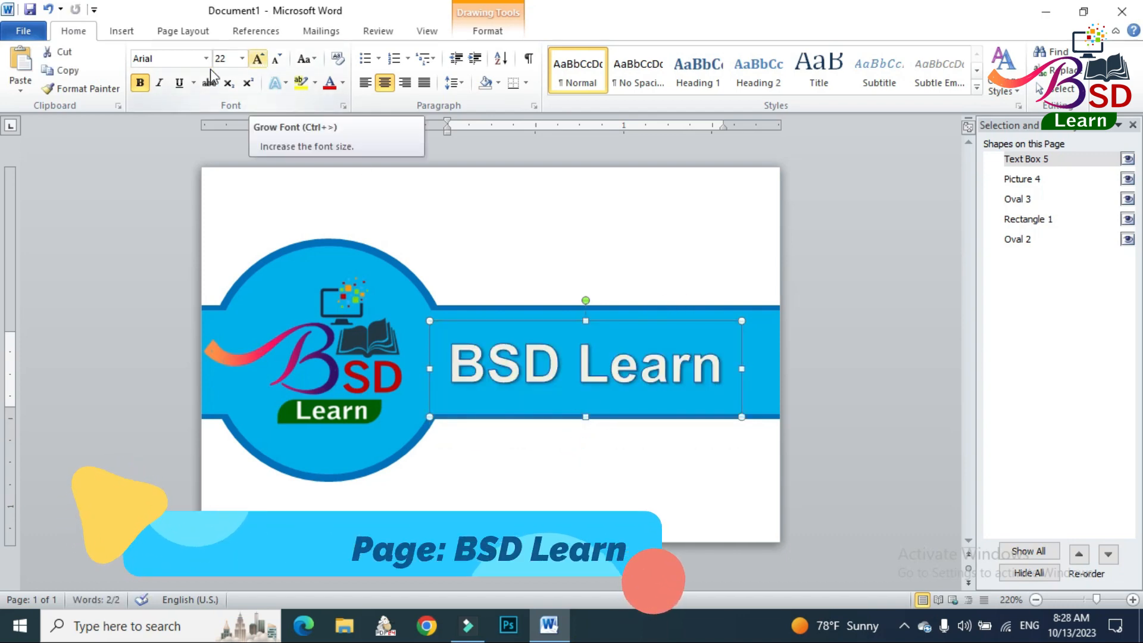
Change the WordArt font to Arial Black without bold and nudge it slightly upward on the band.
left_click(171, 60)
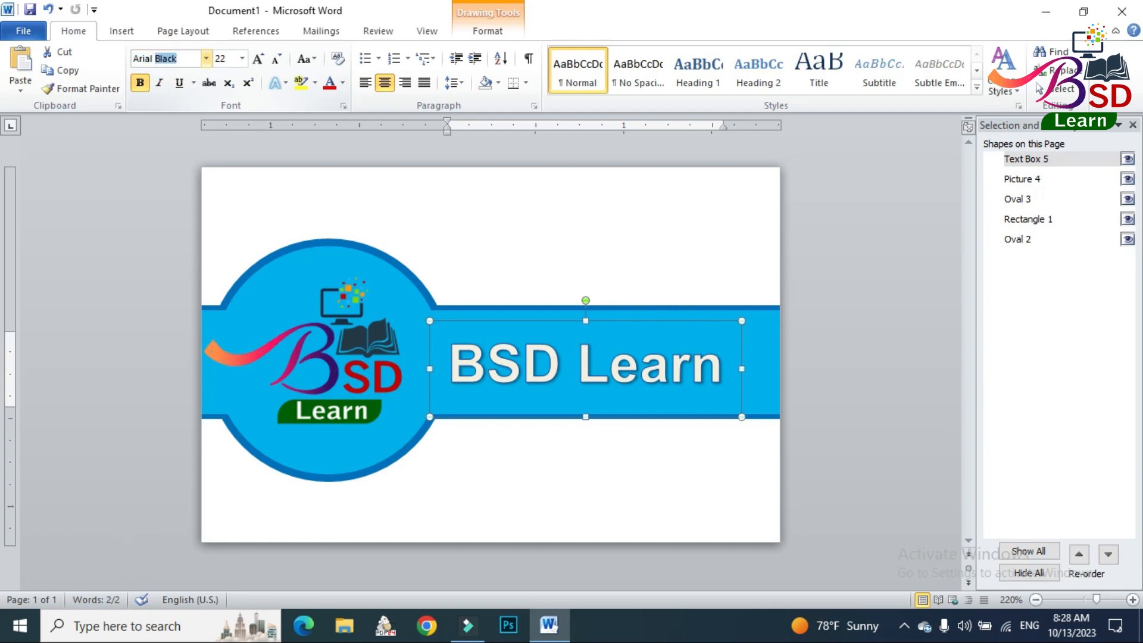
key("Return")
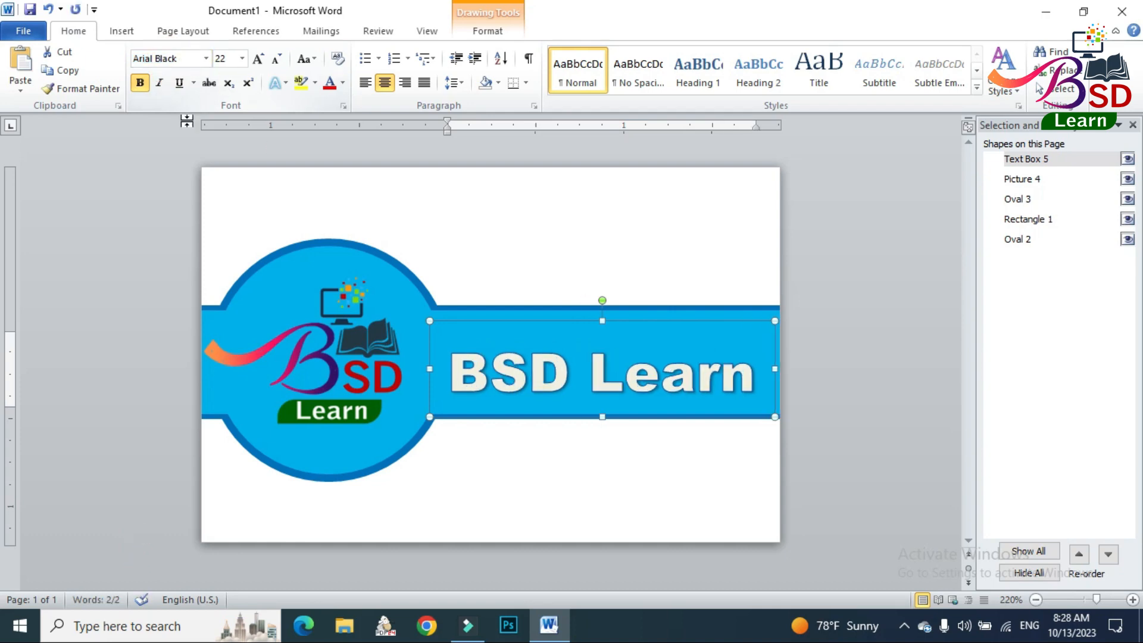
left_click(140, 83)
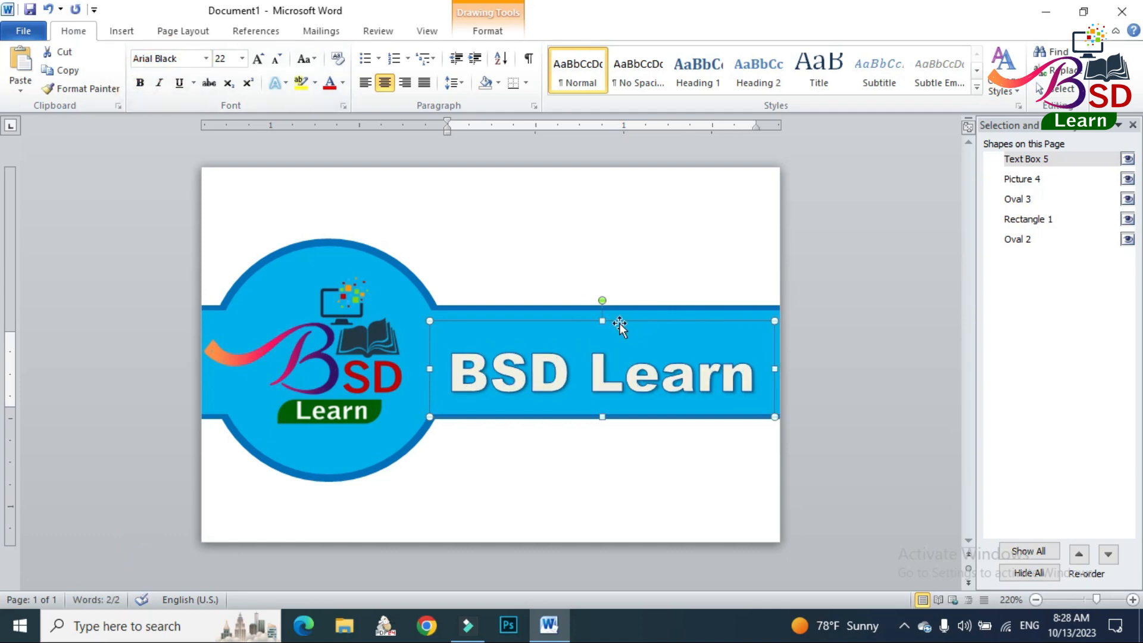
key("ctrl+Up")
key("ctrl+Up")
key("ctrl+Up")
key("ctrl+Up")
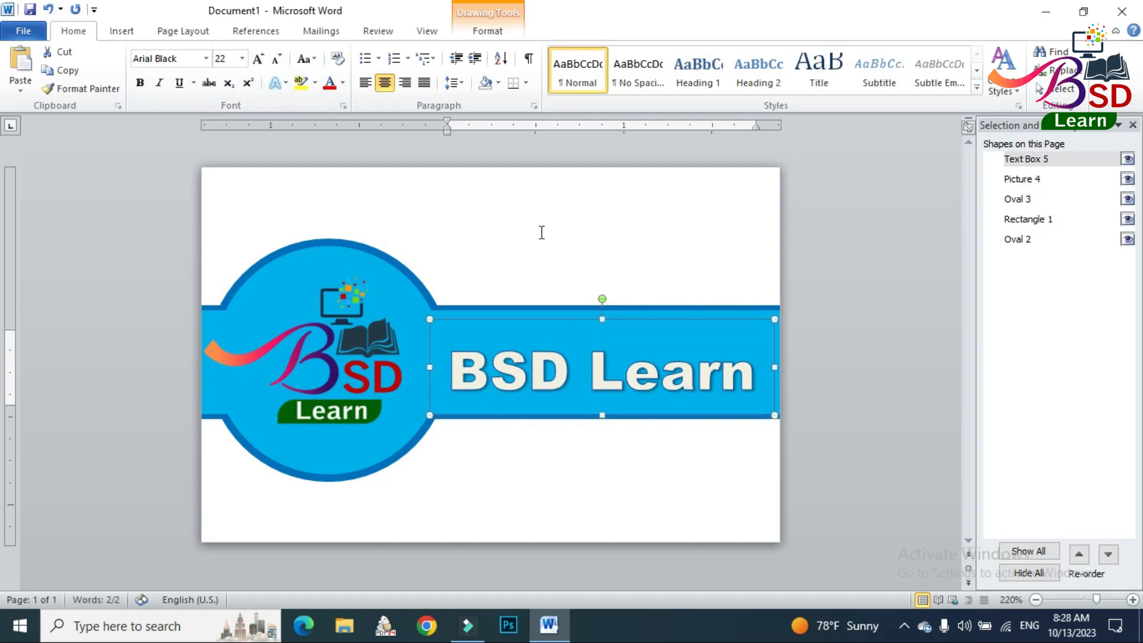
Remove the text outline from the "BSD Learn" WordArt and deselect it.
left_click(494, 30)
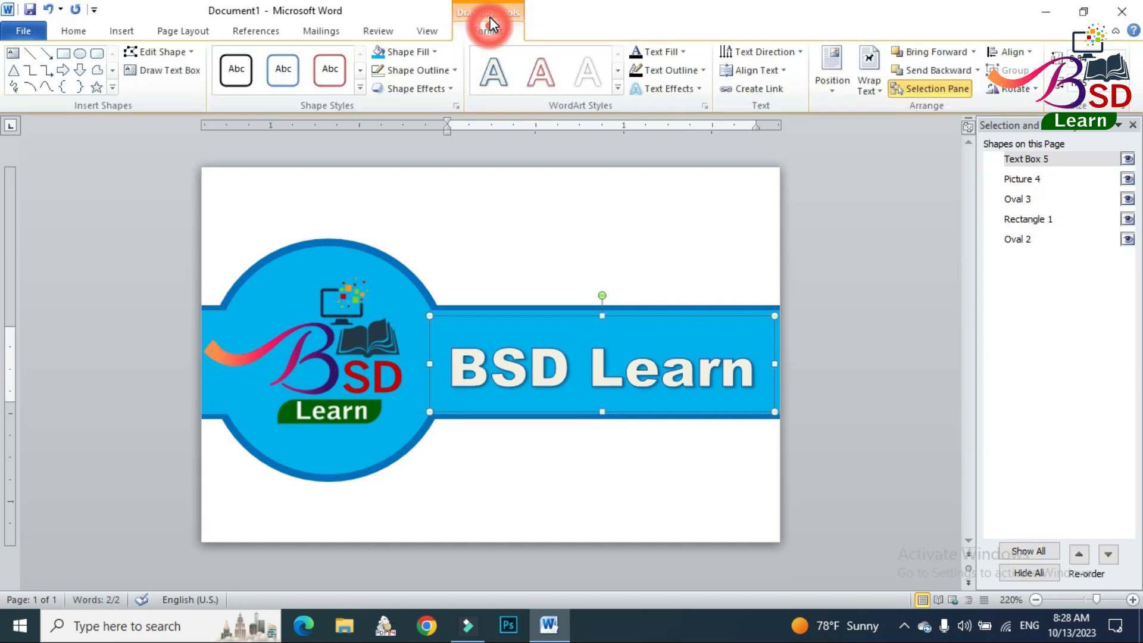
left_click(668, 71)
left_click(690, 231)
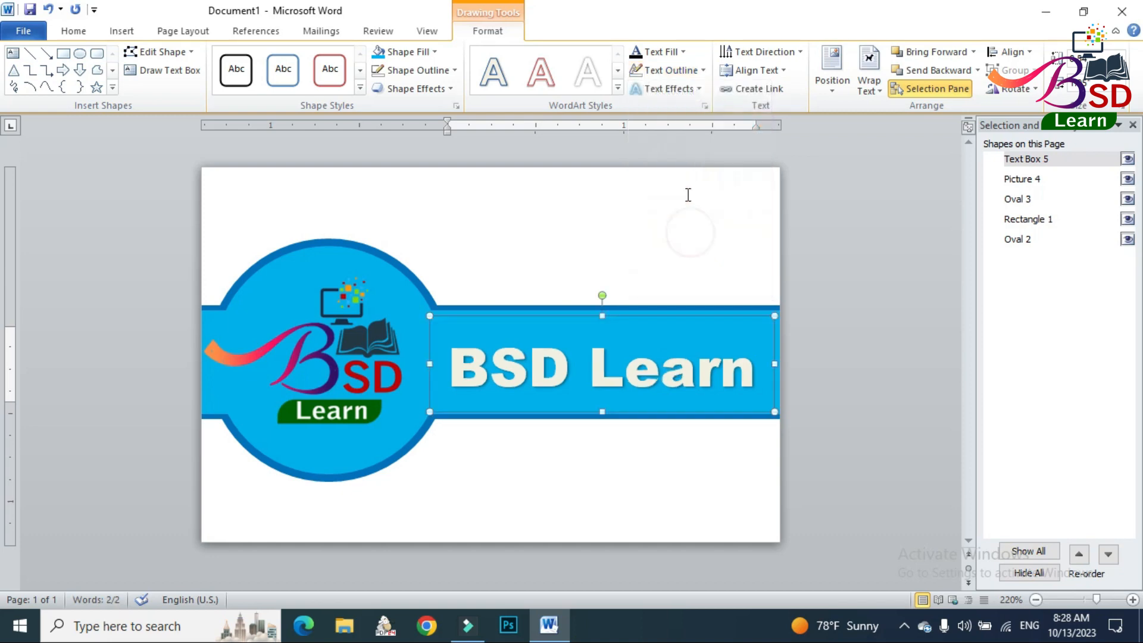
left_click(908, 393)
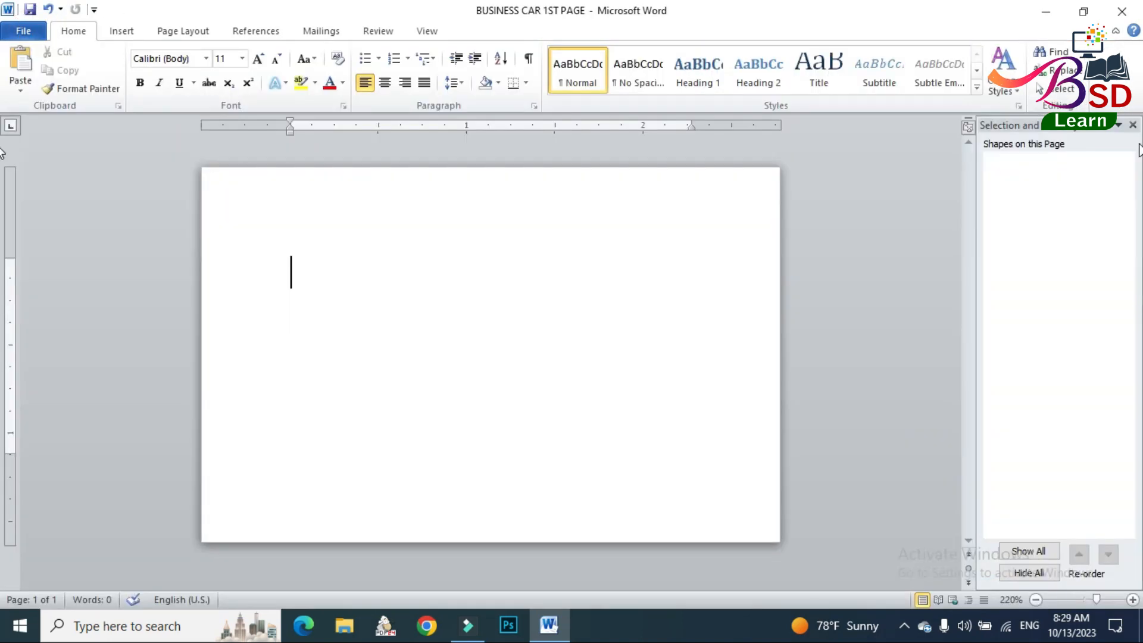
Close the shape selection list and draw a rounded rectangle about 1 × 0.5 in at the blank page's left edge, around mid-height.
left_click(1130, 122)
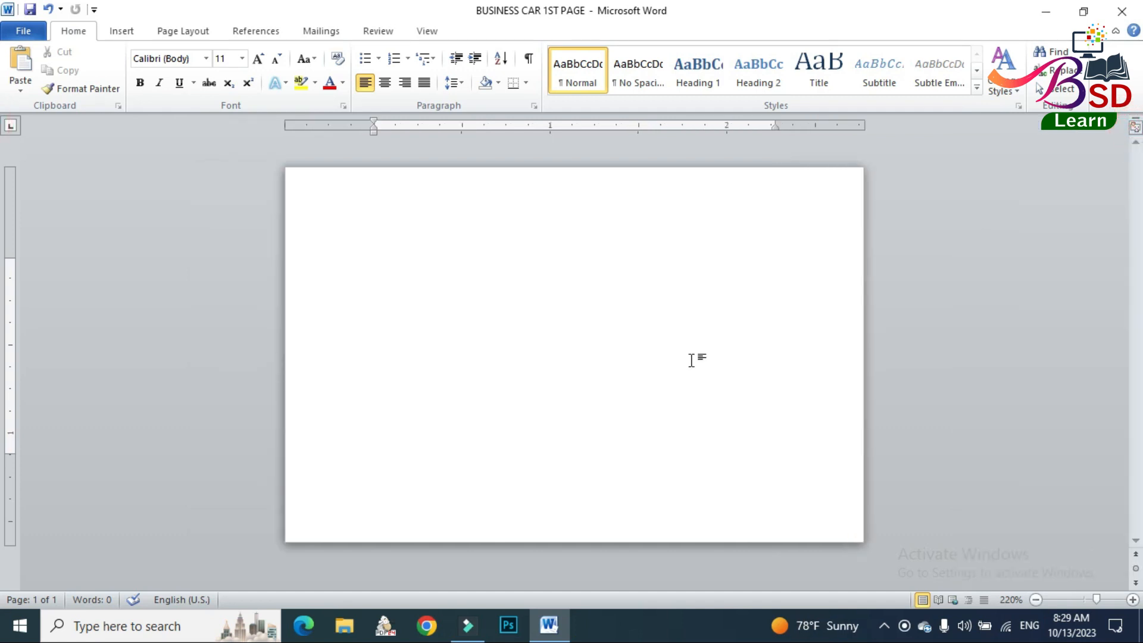
left_click(122, 33)
left_click(246, 65)
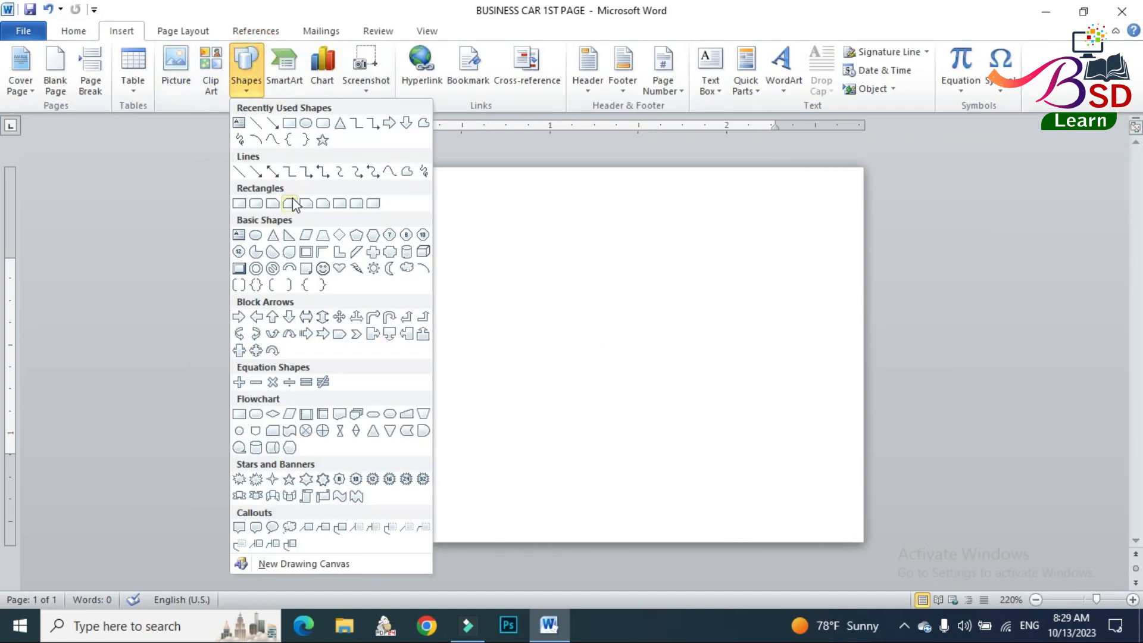
left_click(248, 198)
left_click_drag(290, 313, 465, 403)
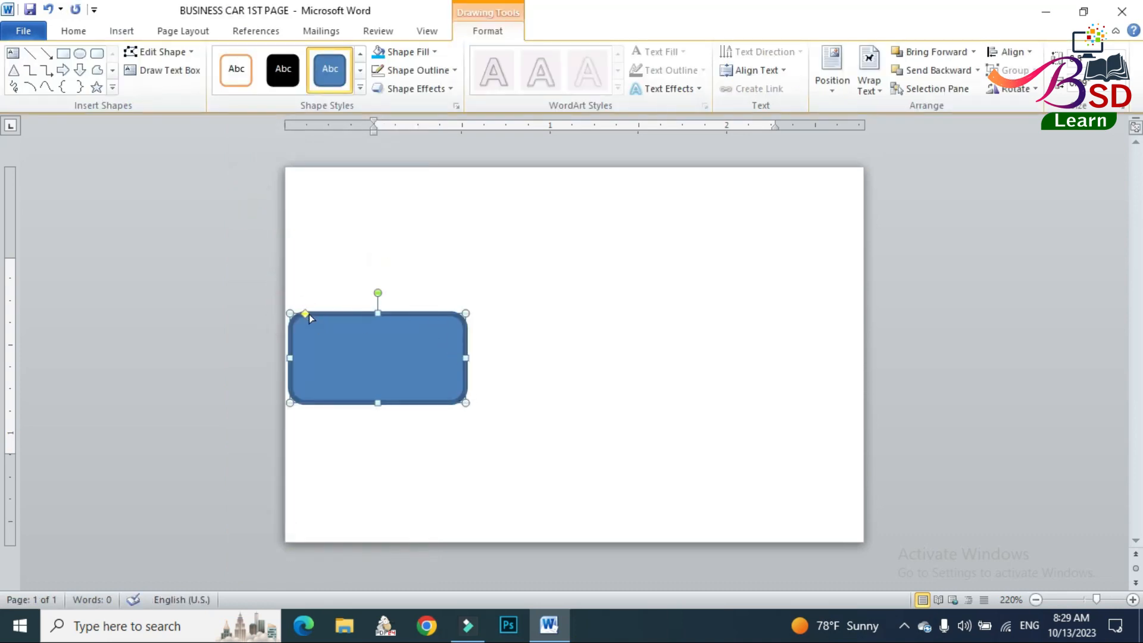
Round the rectangle's corners further, shift it partly past the page's left edge, and give it a light blue fill without an outline.
left_click_drag(304, 313, 348, 351)
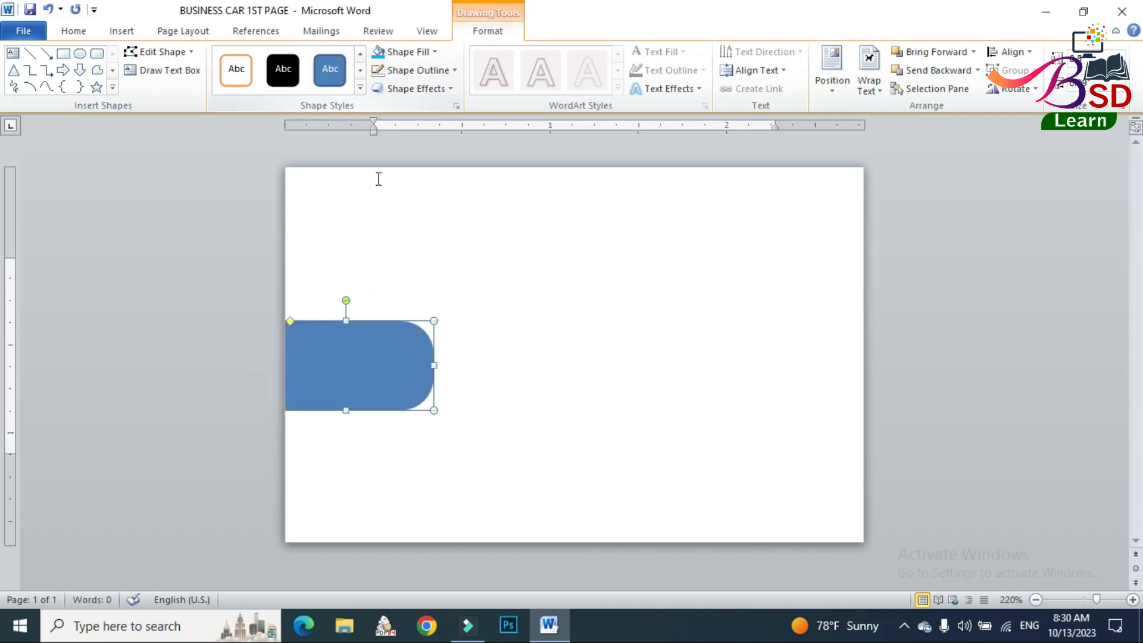
left_click(377, 52)
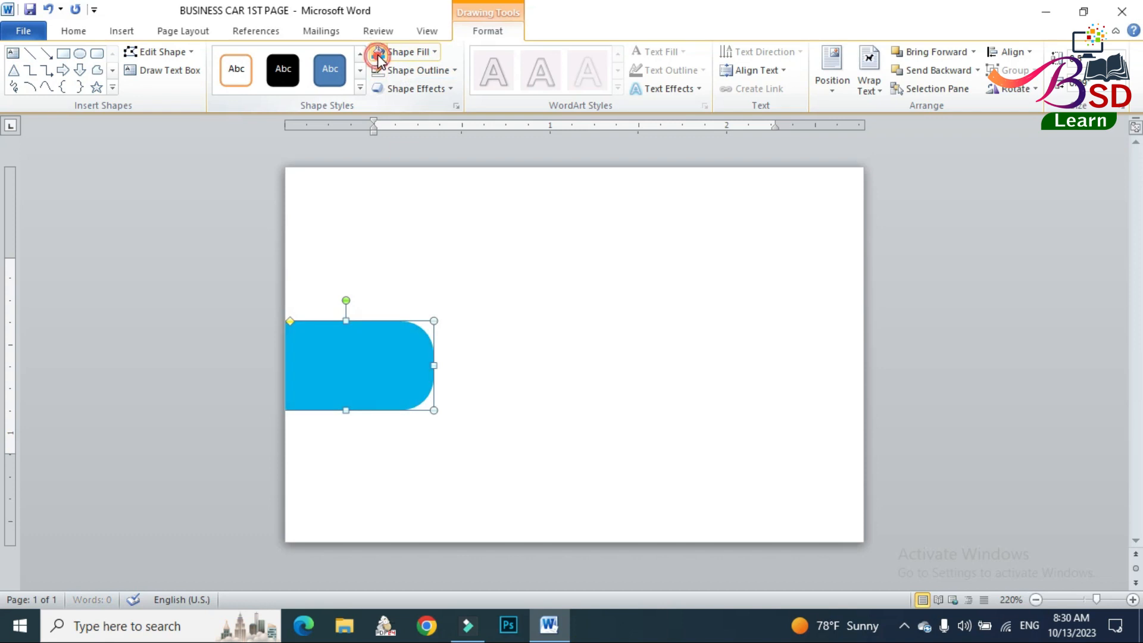
Draw a circle about 1 in across over the rectangle's right end and give it a light blue fill without an outline.
left_click(80, 54)
left_click_drag(368, 282, 543, 458)
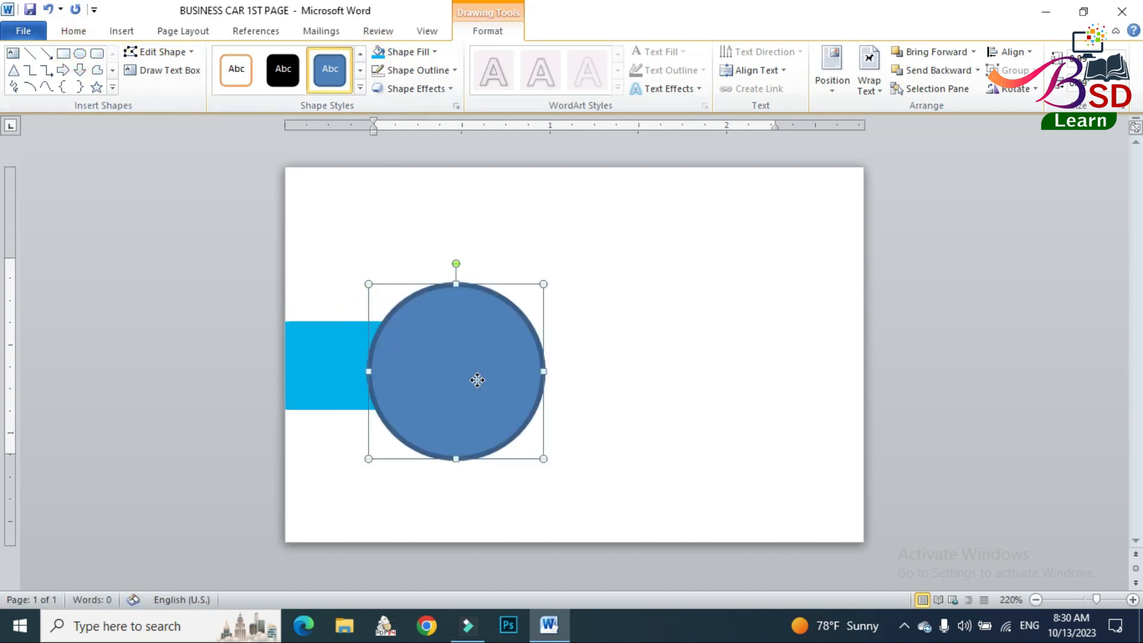
left_click_drag(478, 382, 441, 371)
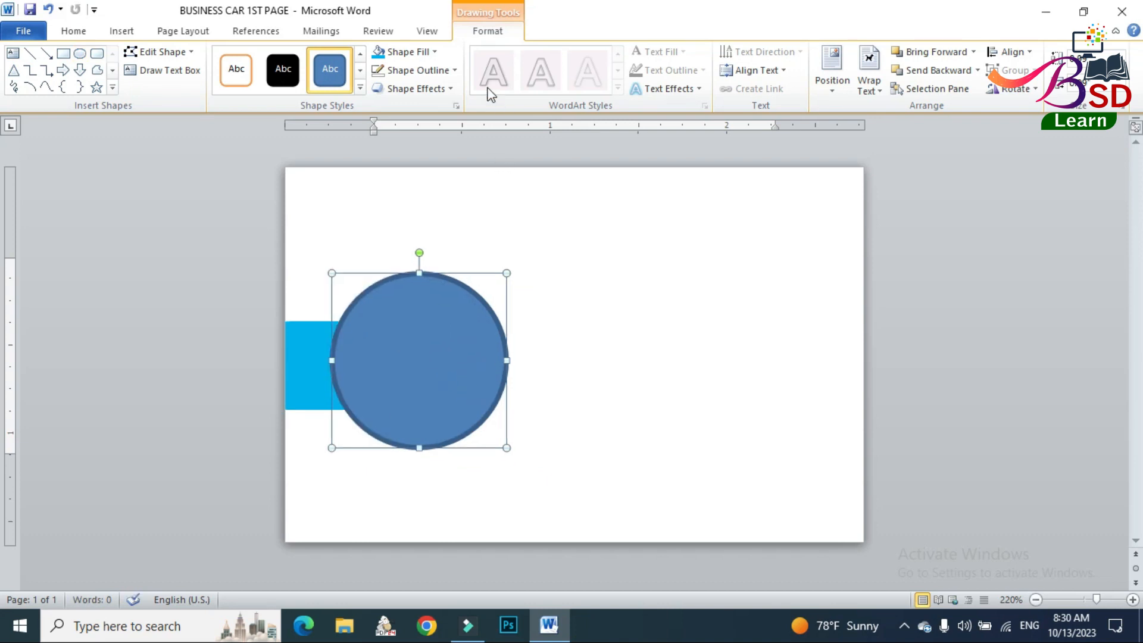
left_click(375, 70)
left_click(376, 54)
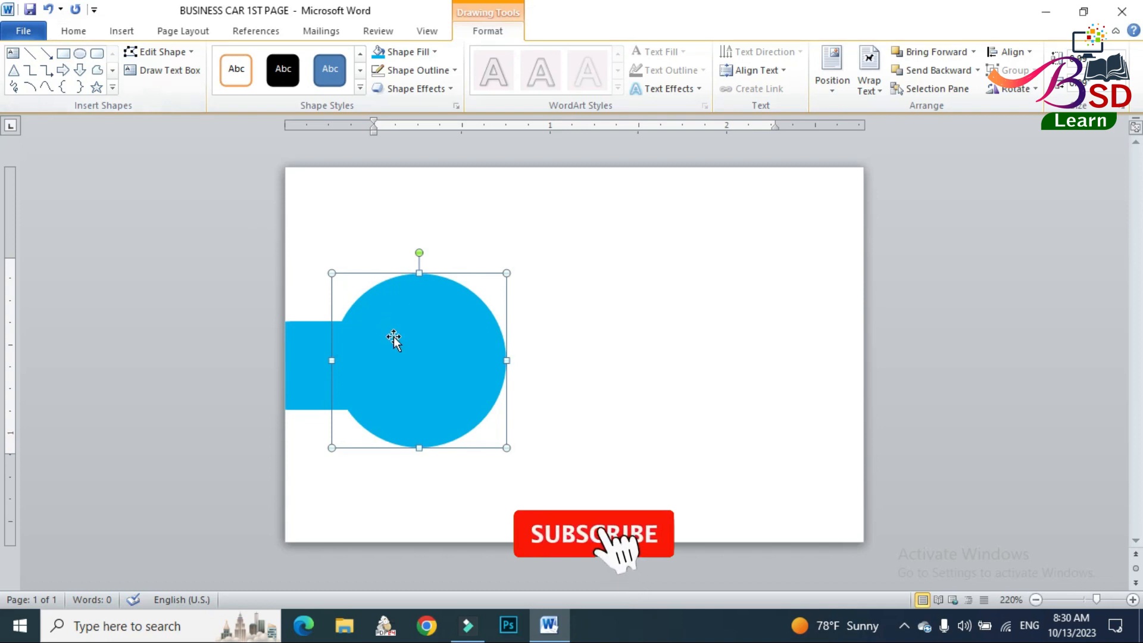
Duplicate the blue circle and turn the copy into a ring with a white outline and no fill.
left_click_drag(402, 346, 431, 362)
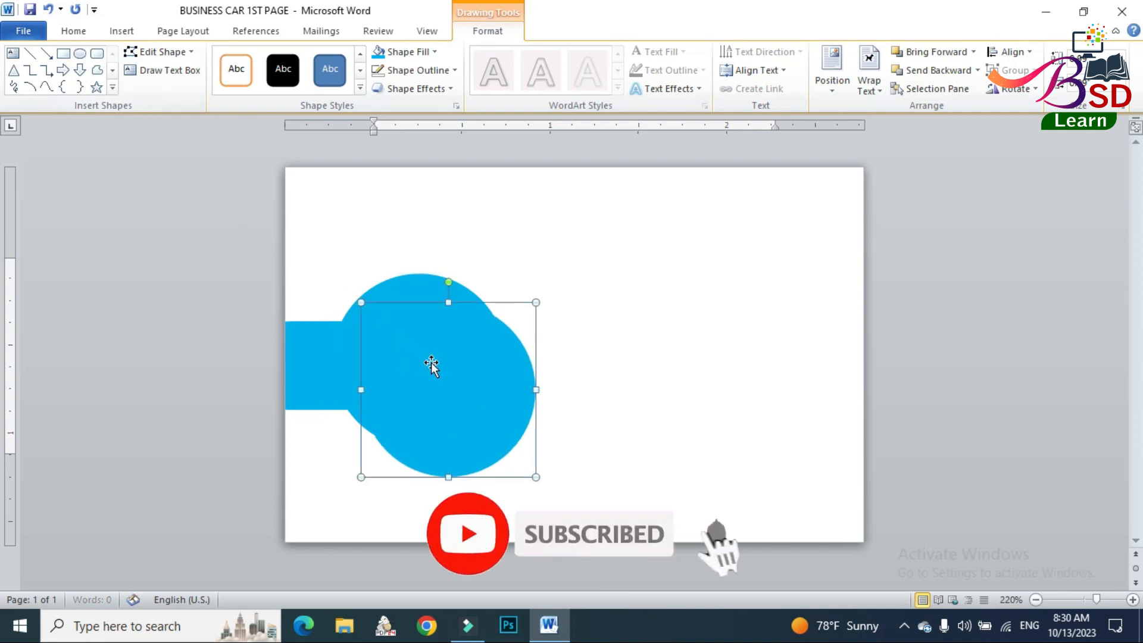
left_click(414, 71)
left_click(377, 103)
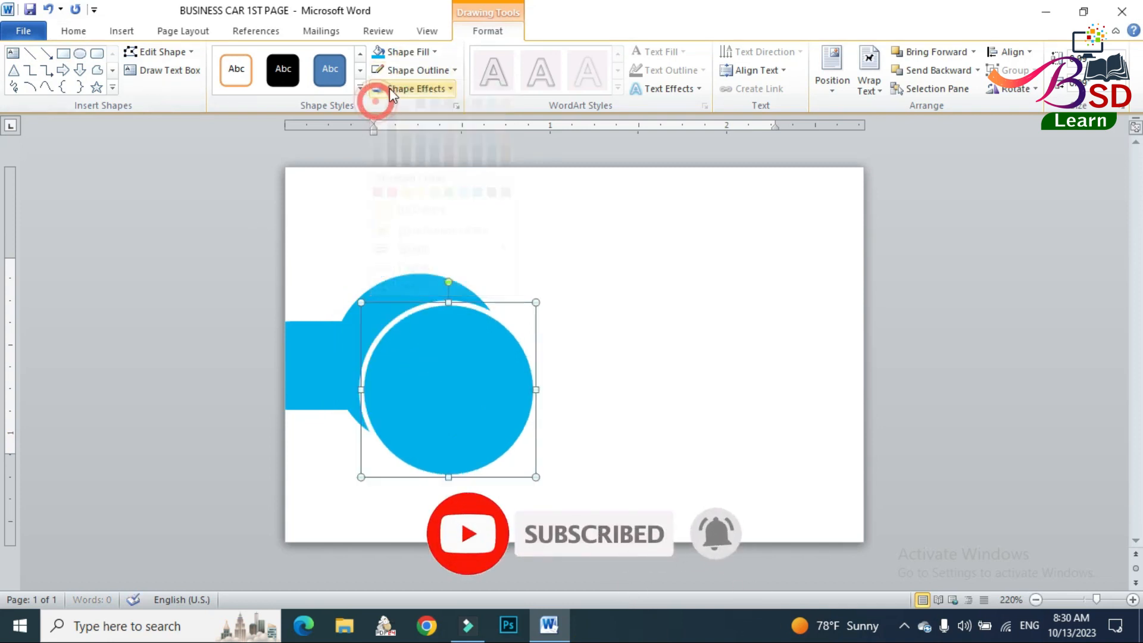
left_click(405, 52)
left_click(408, 195)
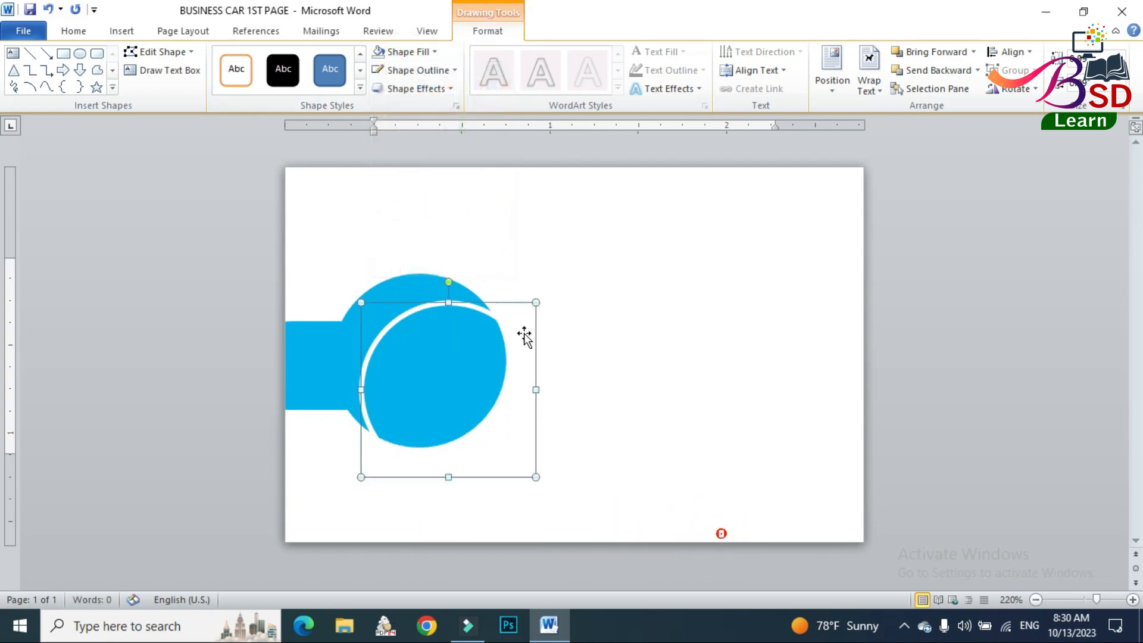
Shrink the white ring to about 0.9 in across and position it inside the blue circle with fine nudges.
left_click_drag(536, 303, 517, 322)
left_click_drag(455, 363, 447, 349)
key("ctrl+z")
left_click(460, 323)
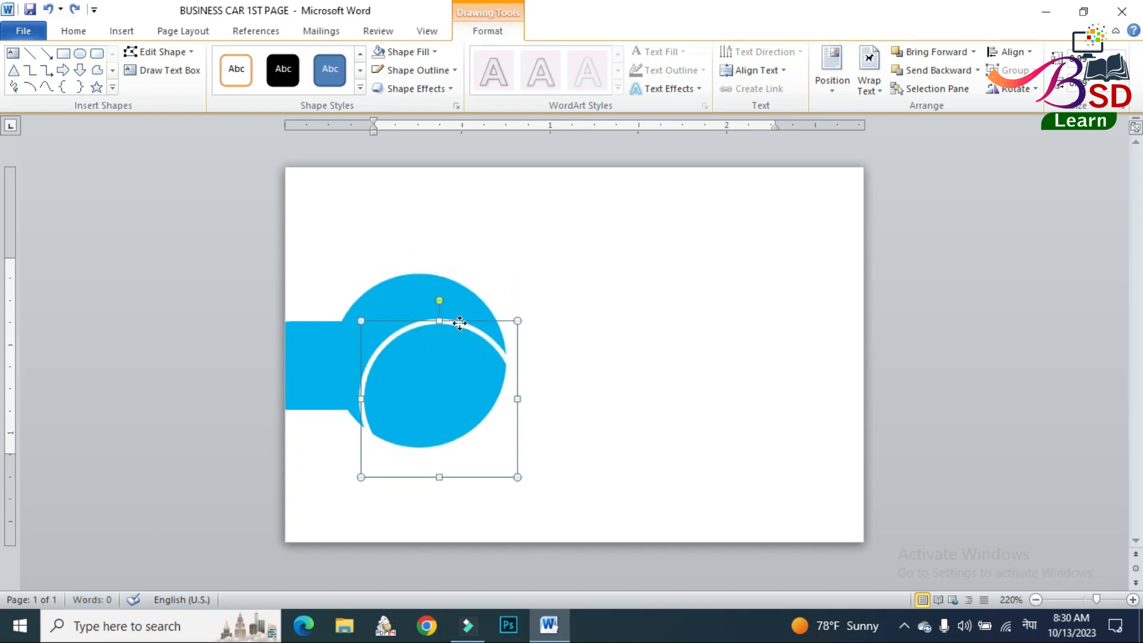
left_click_drag(459, 324, 435, 286)
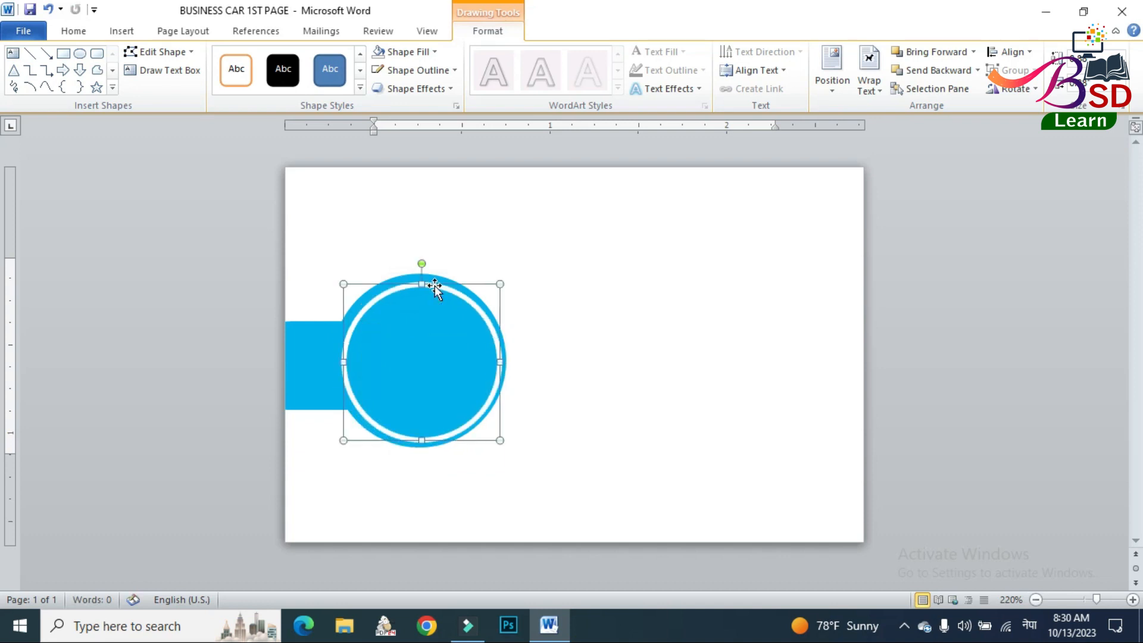
key("ctrl+Right")
key("ctrl+Right")
key("ctrl+Right")
key("ctrl+Right")
key("ctrl+Right")
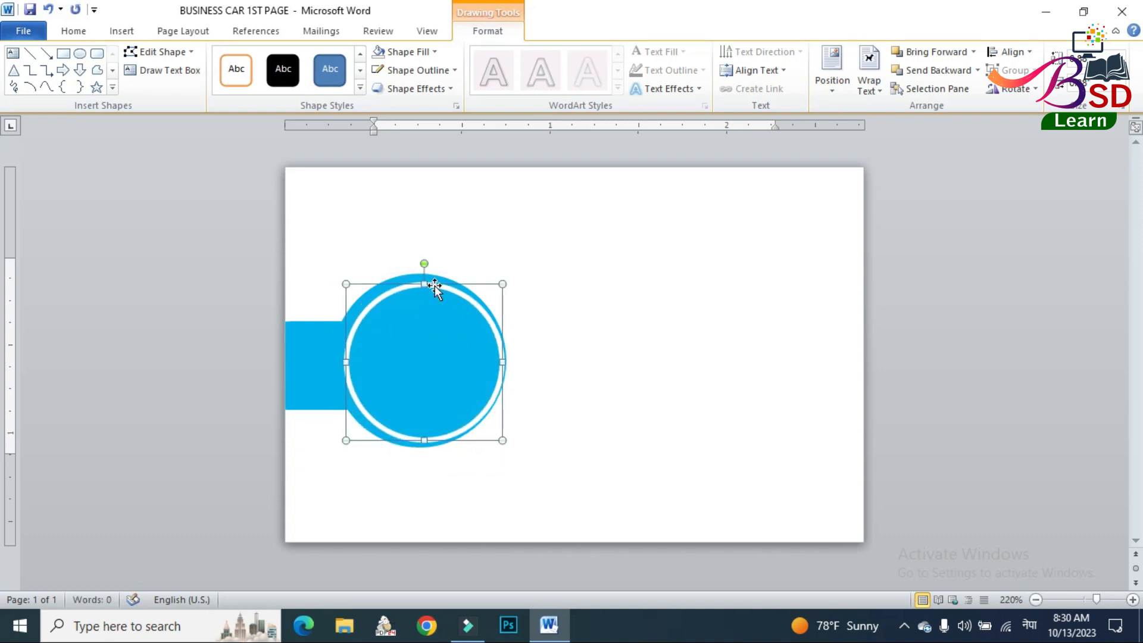
key("ctrl+Right")
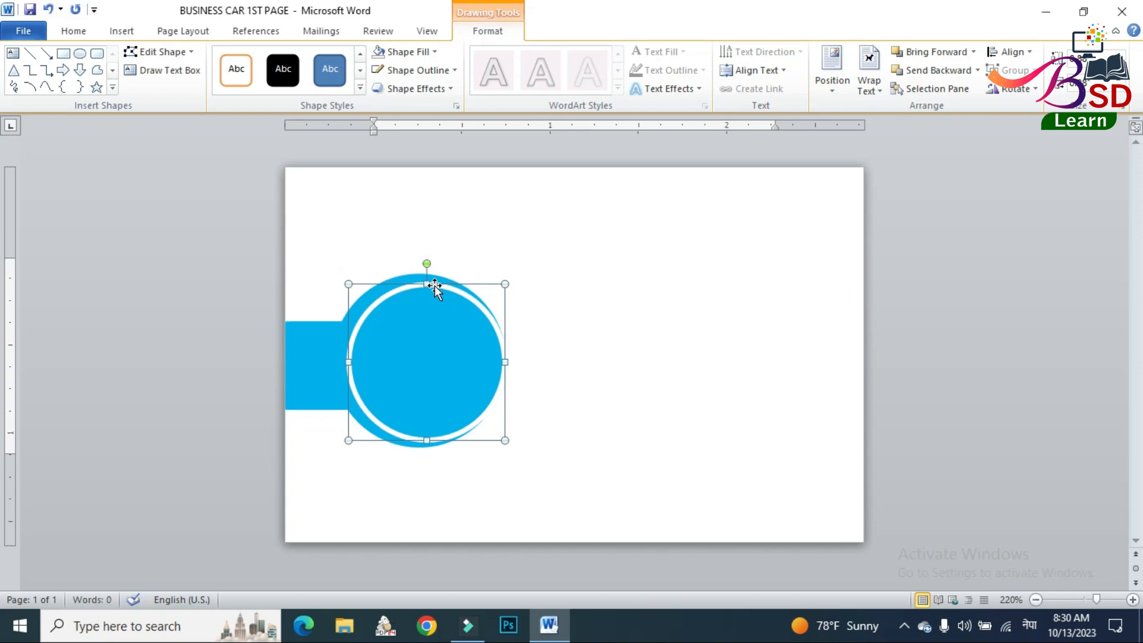
key("ctrl+Left")
key("ctrl+Left")
key("ctrl+Left")
key("ctrl+Left")
key("ctrl+Left")
key("ctrl+Left")
key("ctrl+Left")
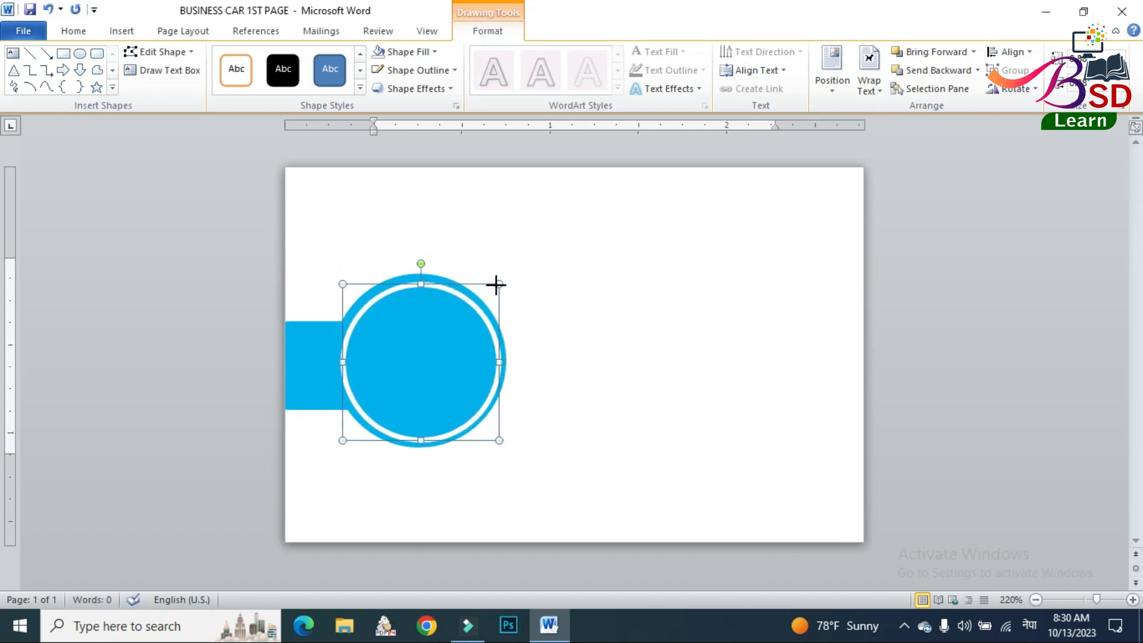
Reduce the white ring slightly to about 0.86 in, nudge it up and right to centre it in the circle, and deselect it.
left_click_drag(496, 285, 492, 289)
key("ctrl+Right")
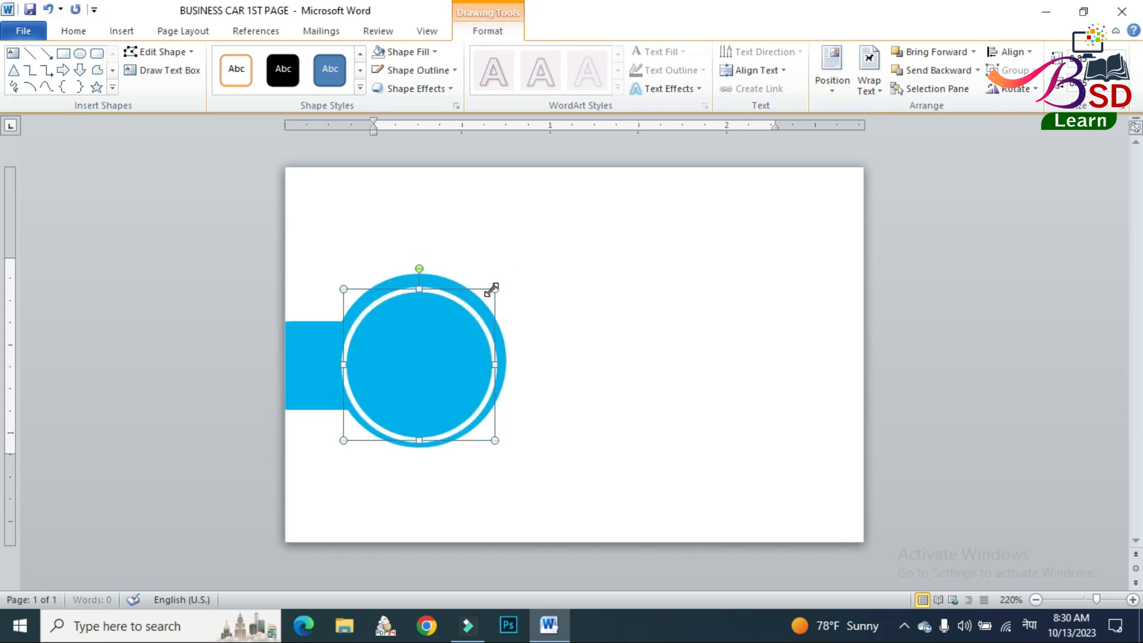
key("ctrl+Up")
key("ctrl+Up")
key("ctrl+Up")
key("ctrl+Up")
key("ctrl+Up")
key("ctrl+Right")
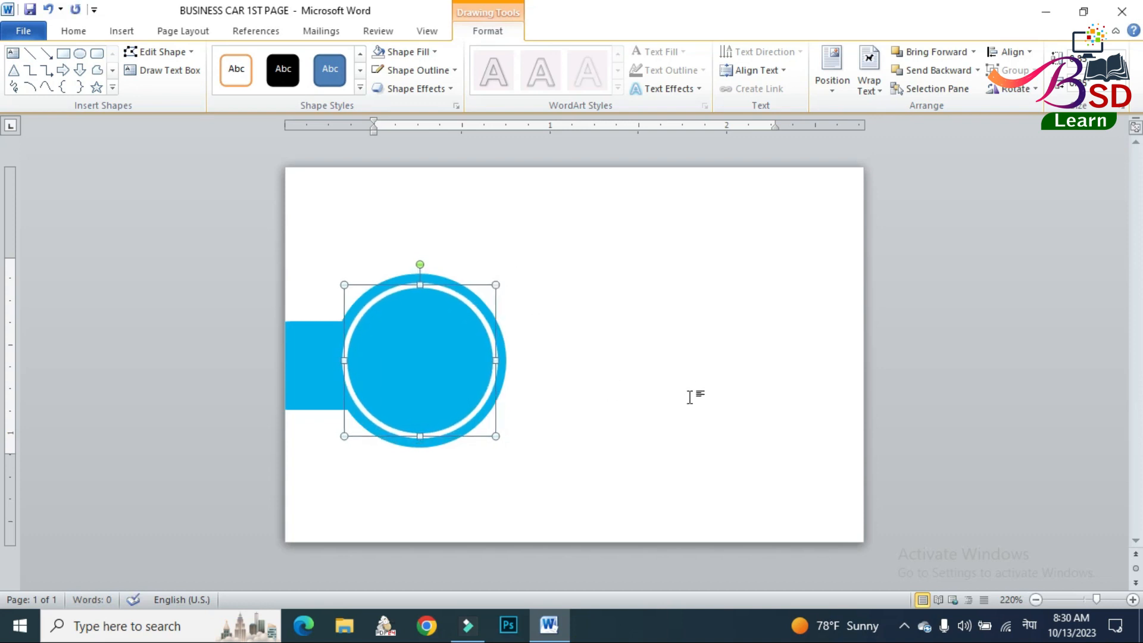
left_click(690, 397)
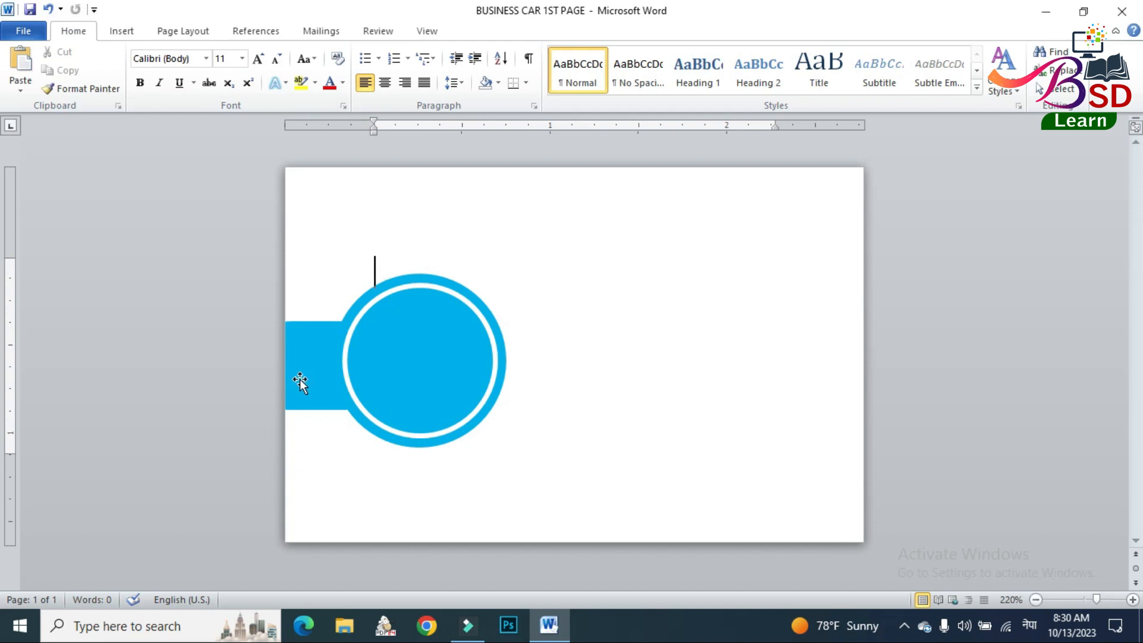
Insert the "BSD Learn" picture from the BS CARD folder and set its text wrapping to In Front of Text.
left_click(122, 31)
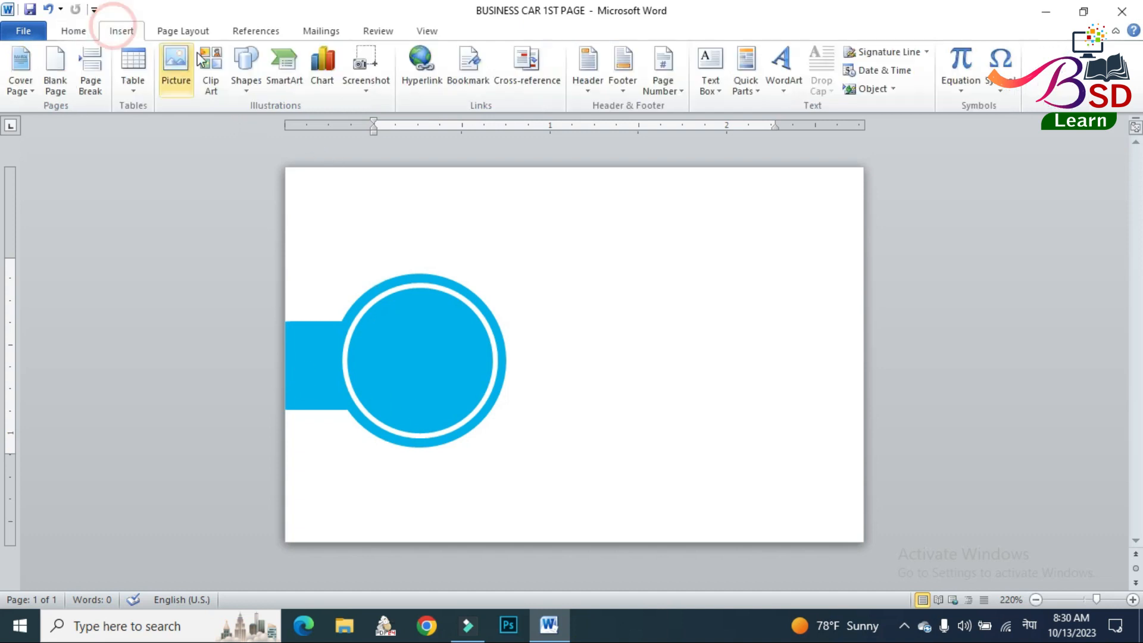
left_click(176, 64)
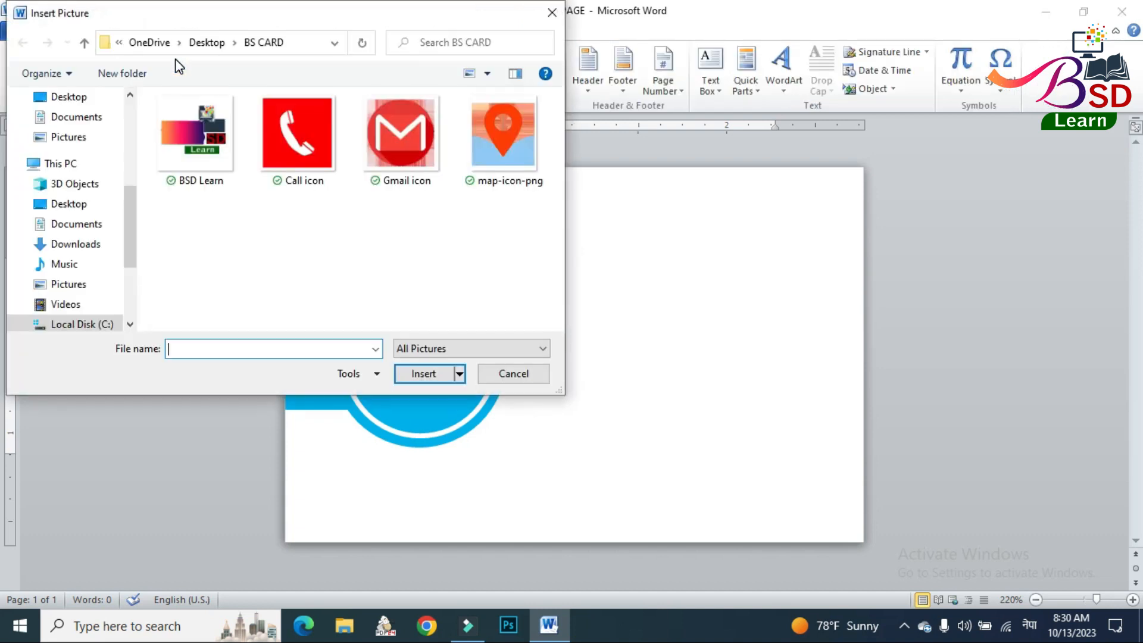
left_click(192, 120)
left_click(435, 378)
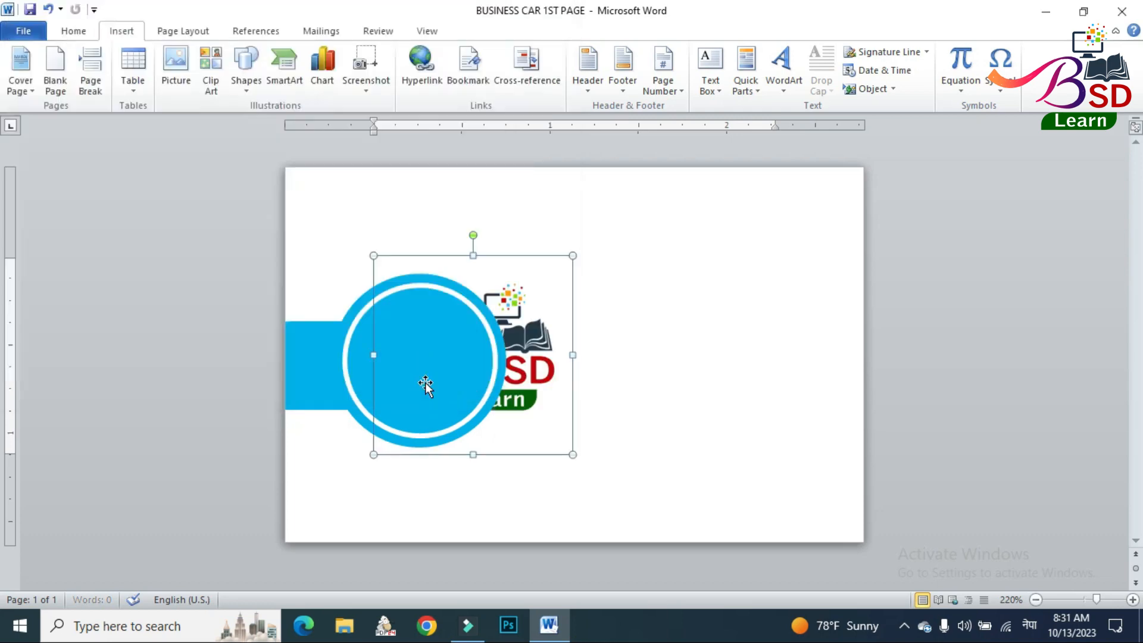
left_click(801, 83)
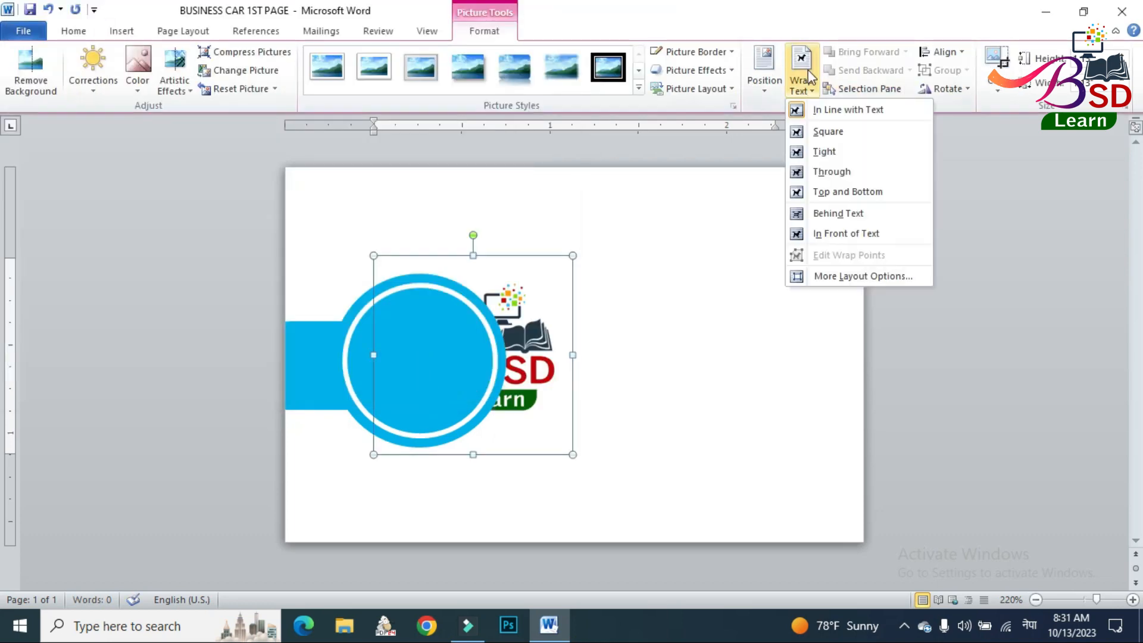
left_click(831, 232)
Shrink the BSD Learn logo to about 0.7 in, centre its artwork inside the white ring, and deselect it.
left_click_drag(573, 255, 481, 329)
left_click_drag(471, 391, 448, 363)
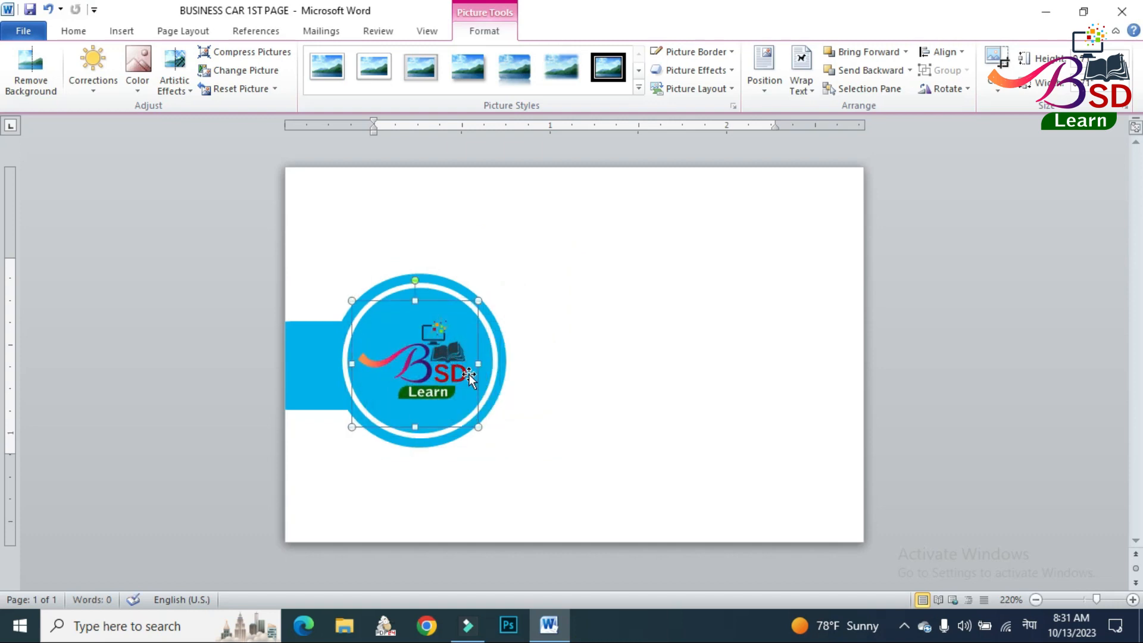
key("Left")
key("Left")
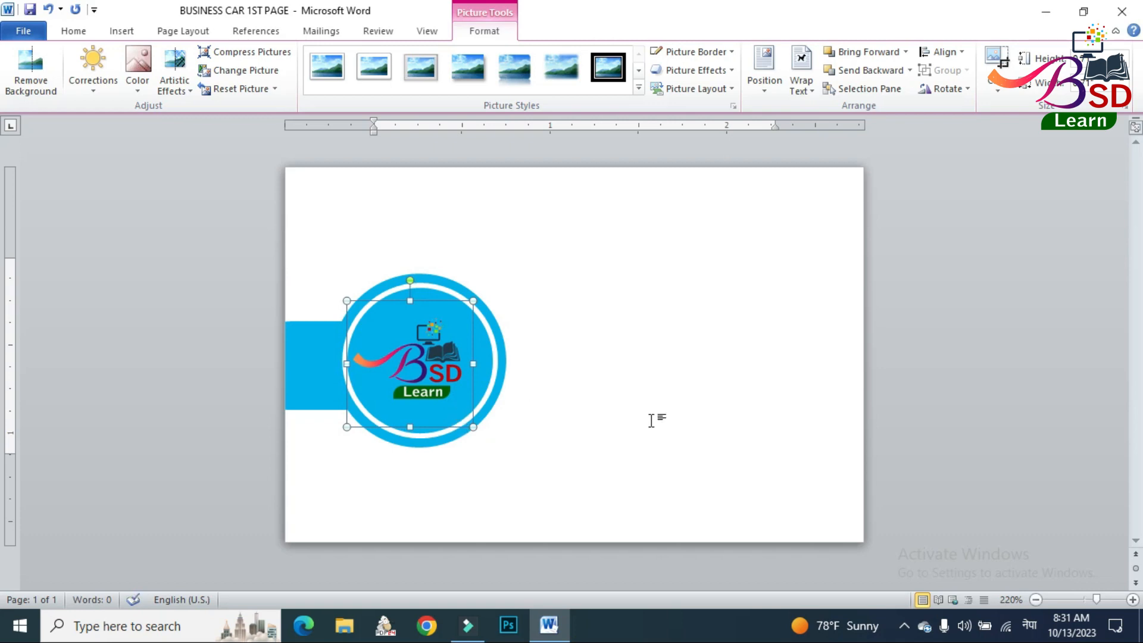
left_click(764, 412)
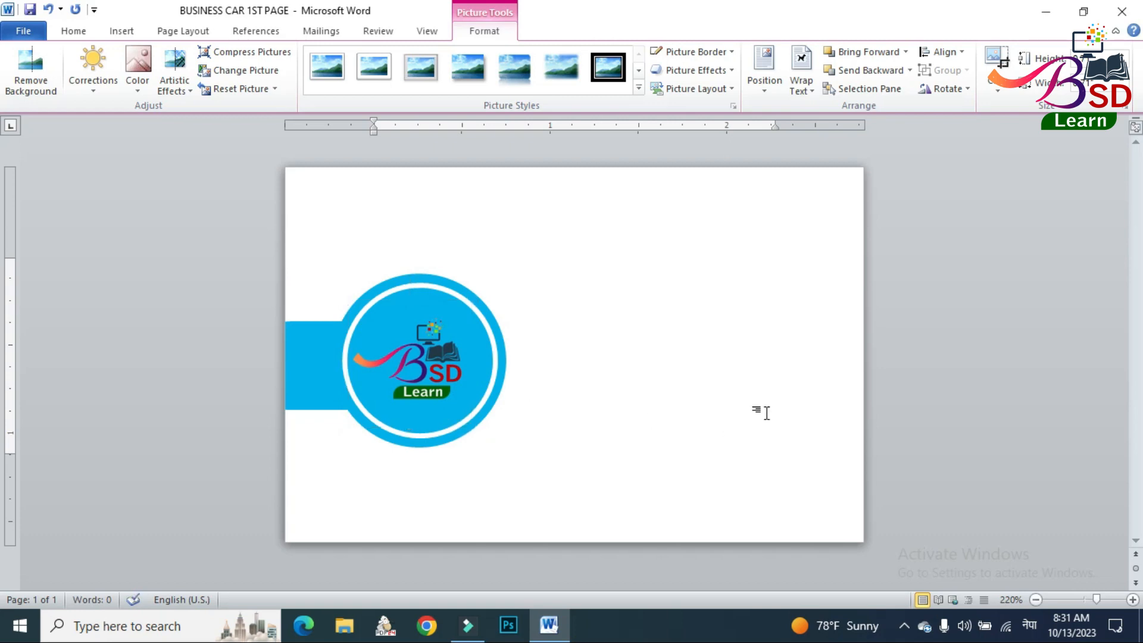
Insert WordArt in the first gallery style and enter the cardholder's full name with the job title below it.
left_click(136, 34)
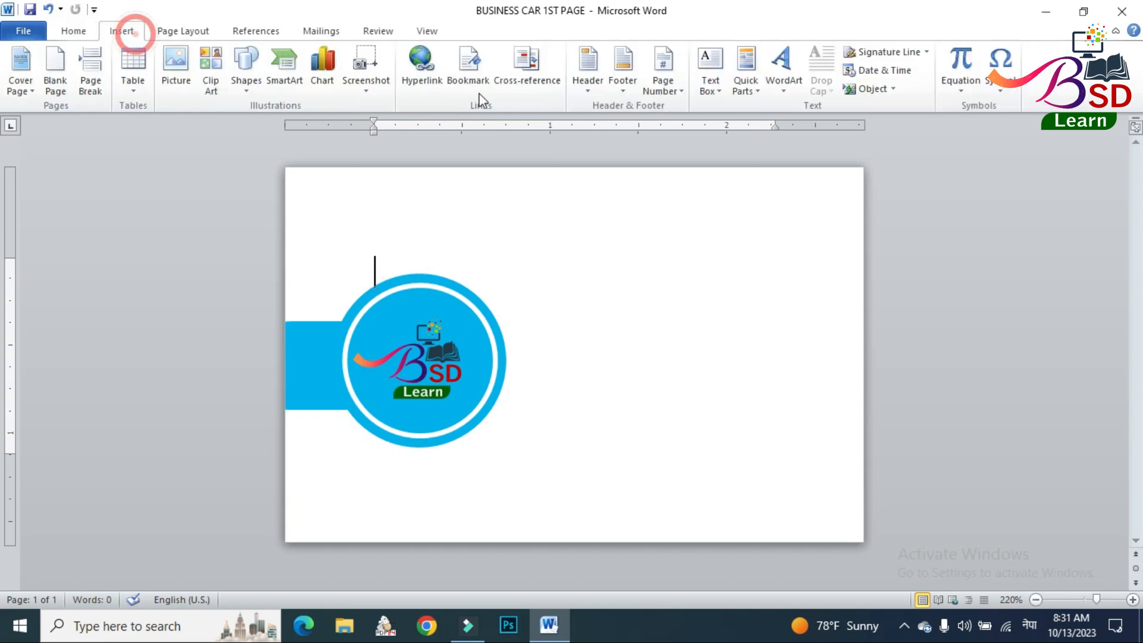
left_click(797, 55)
left_click(792, 116)
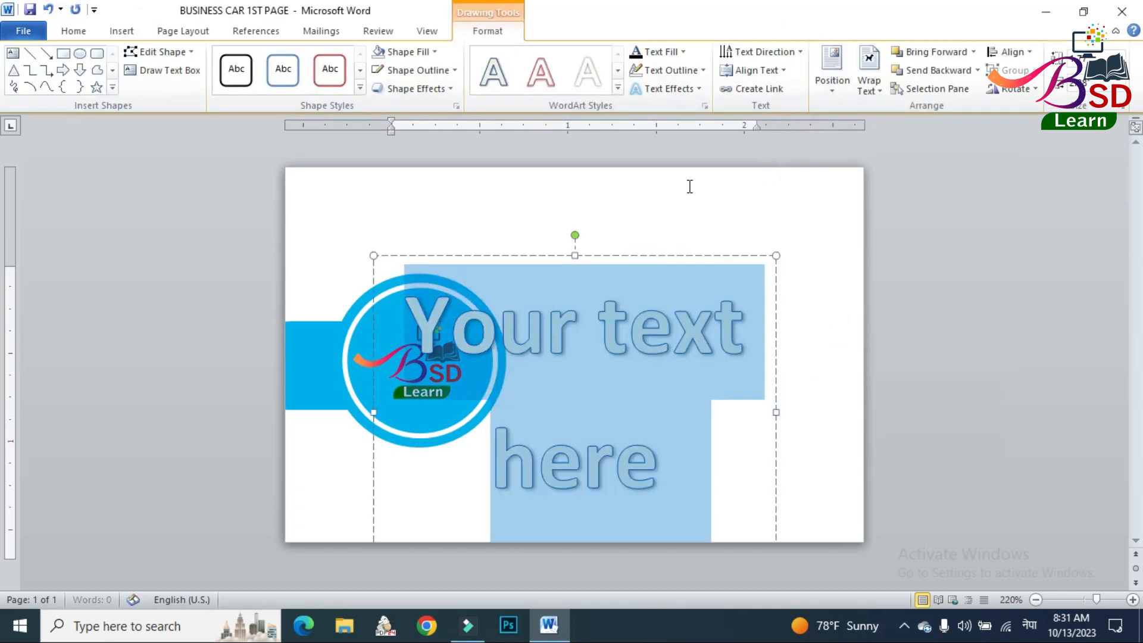
type("bh")
key("BackSpace")
key("BackSpace")
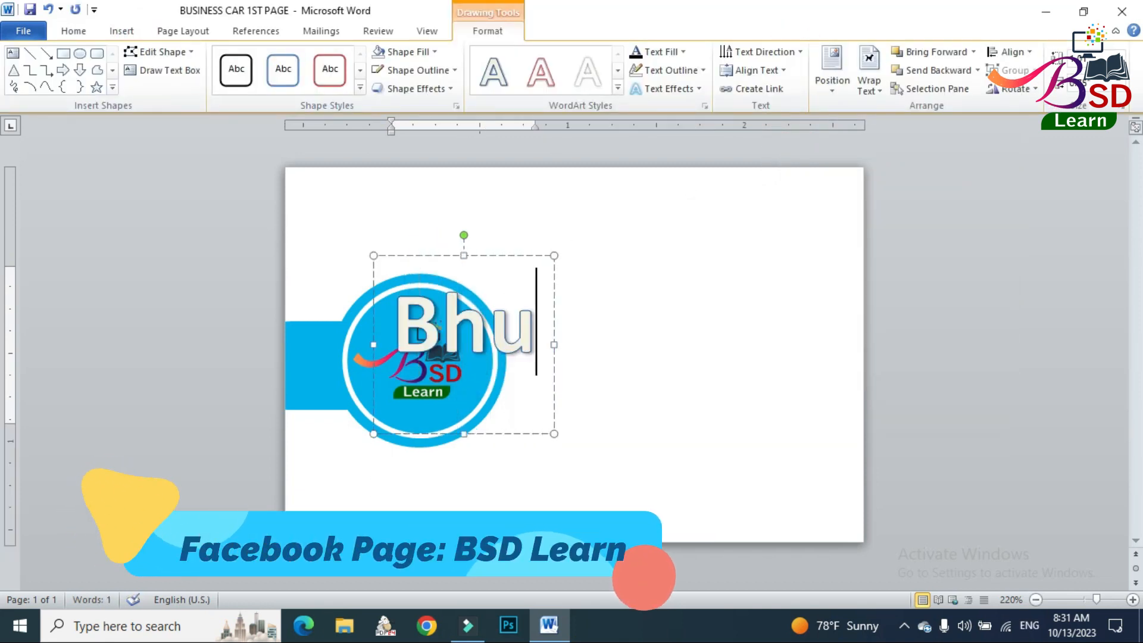
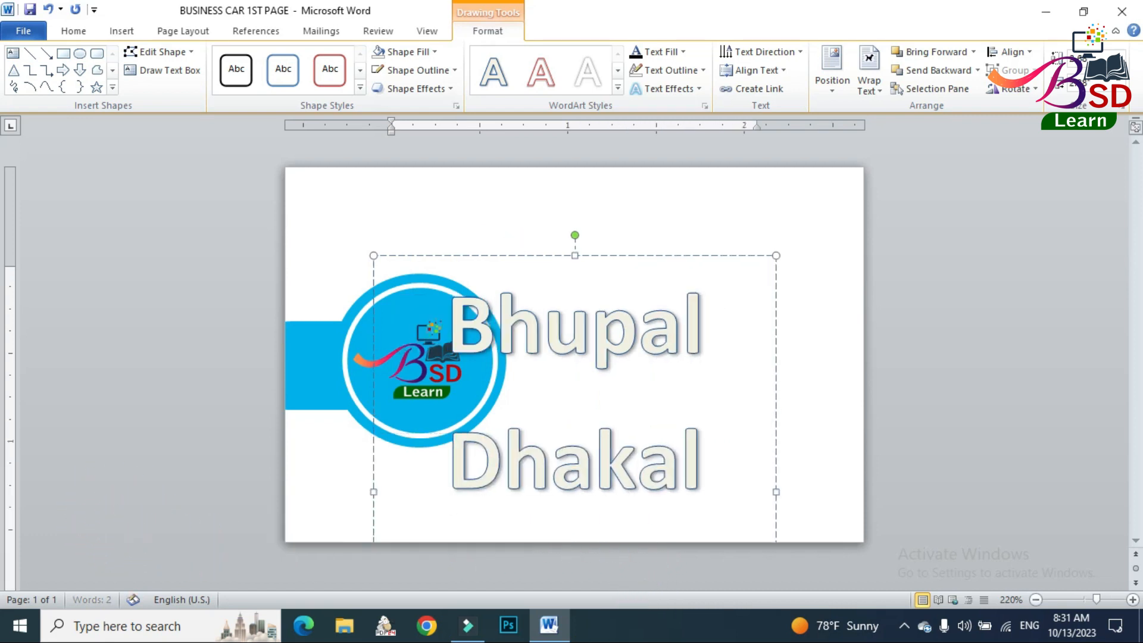
Select the name WordArt's whole box and set its font to Arial at size 22.
left_click(494, 256)
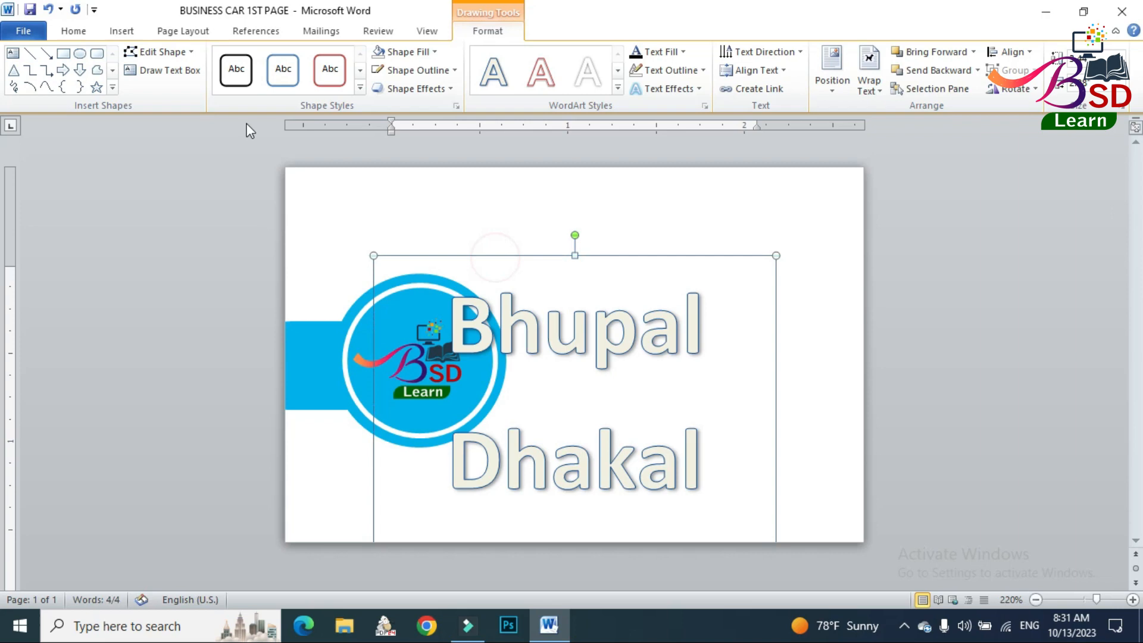
left_click(80, 31)
left_click(182, 62)
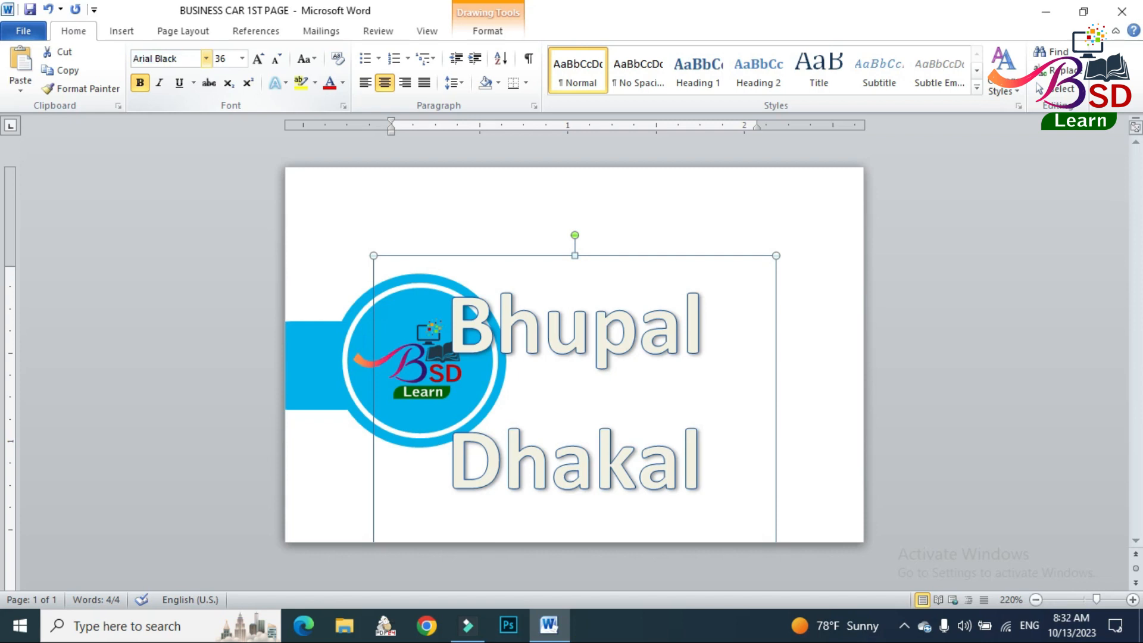
key("Return")
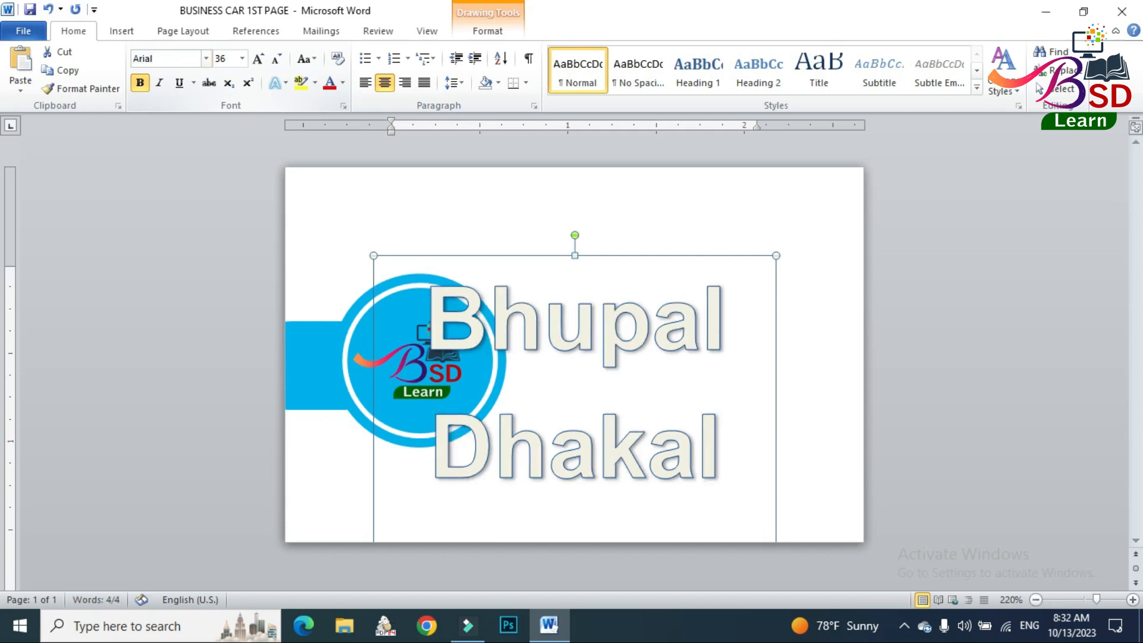
left_click(277, 59)
left_click(278, 59)
left_click(277, 59)
left_click(278, 59)
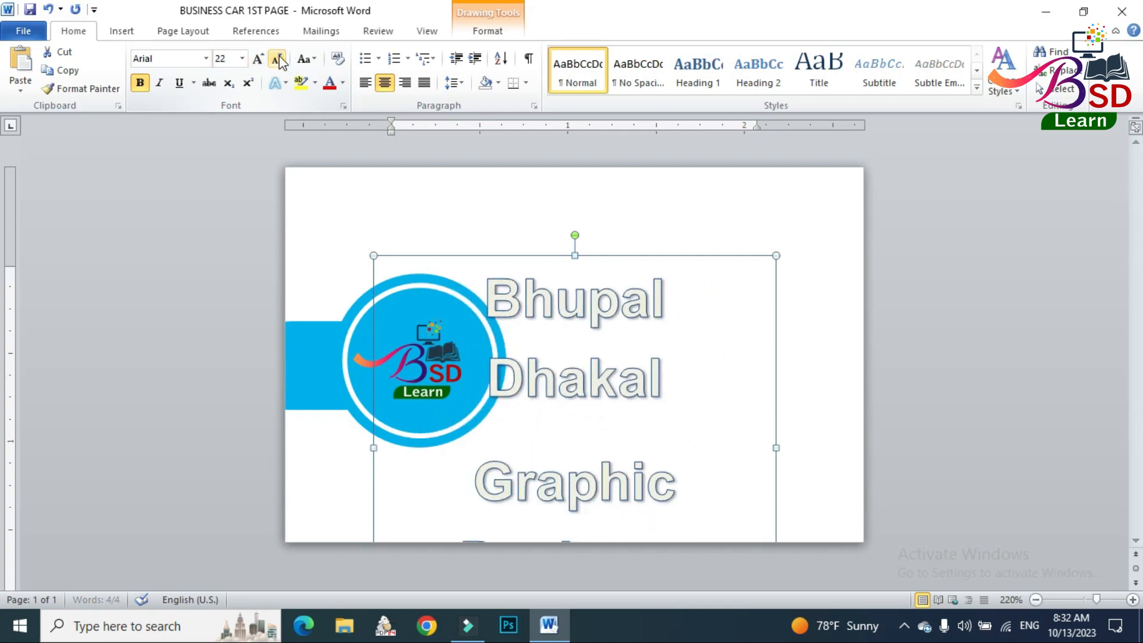